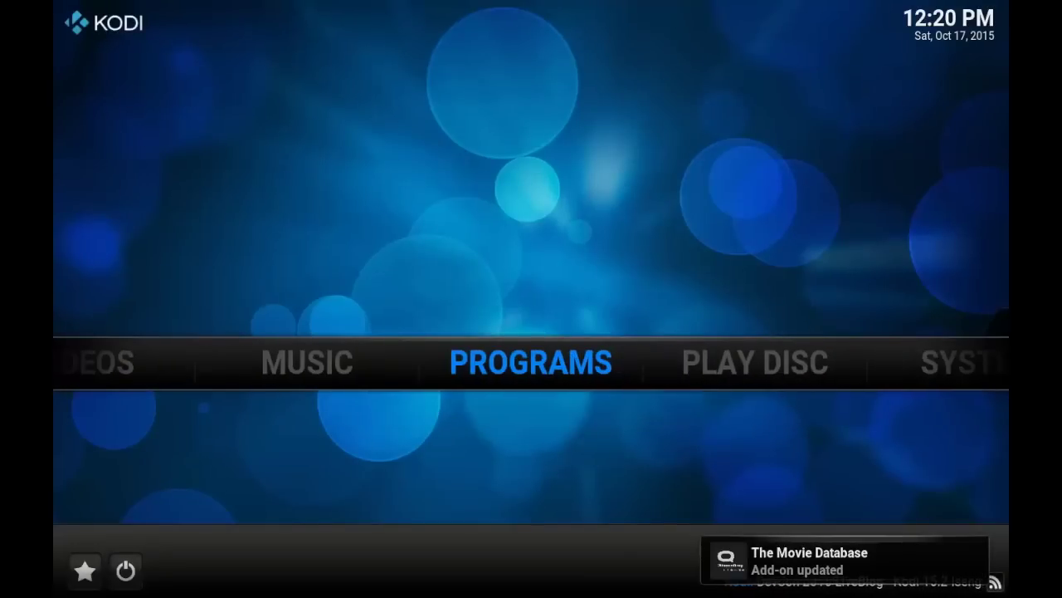
mouse_move(761, 374)
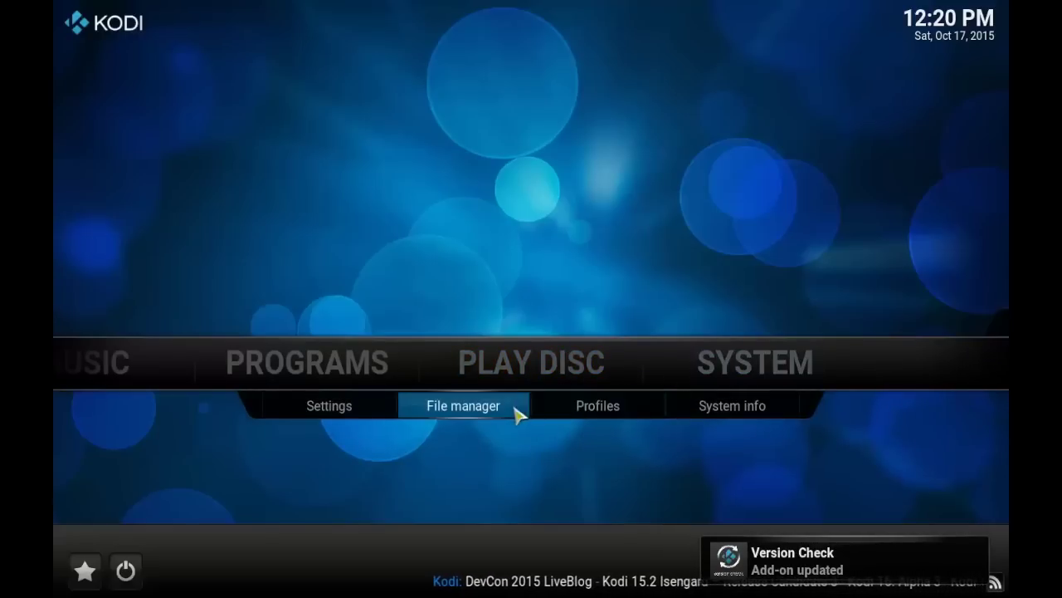
left_click(507, 416)
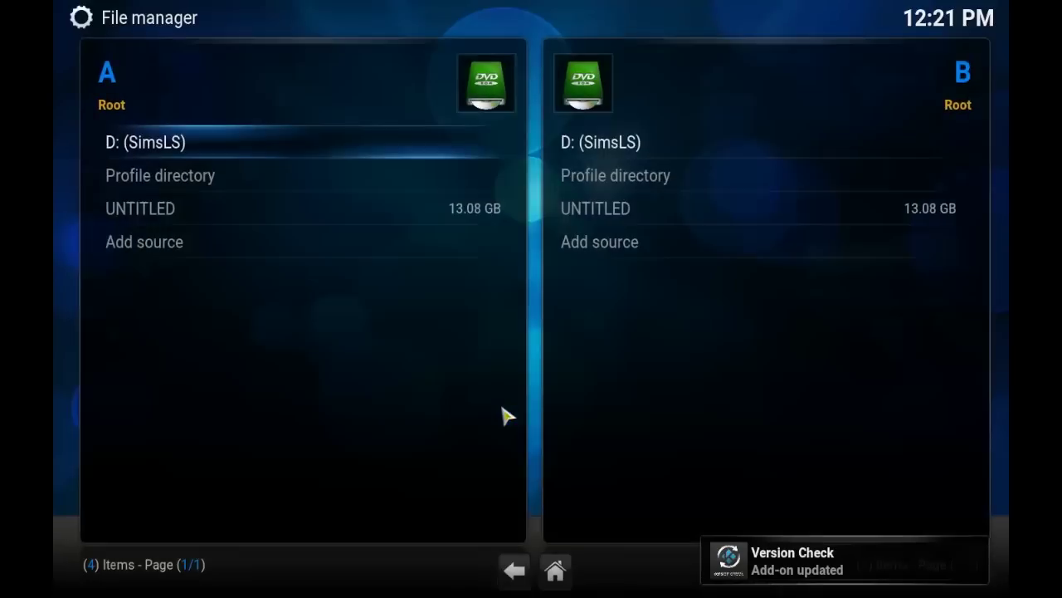
left_click(263, 258)
left_click(348, 191)
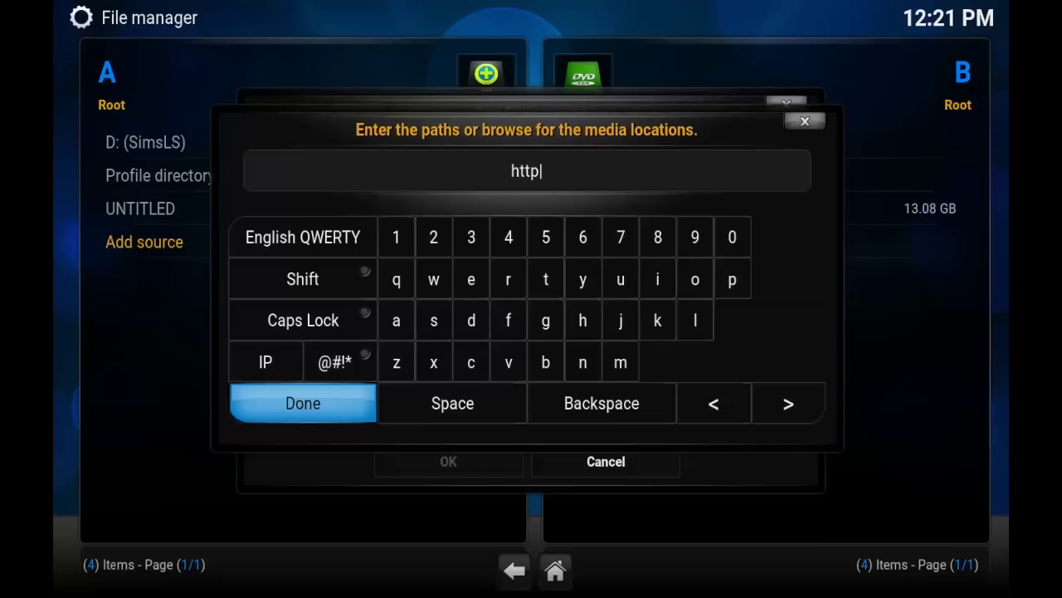
type("://repo")
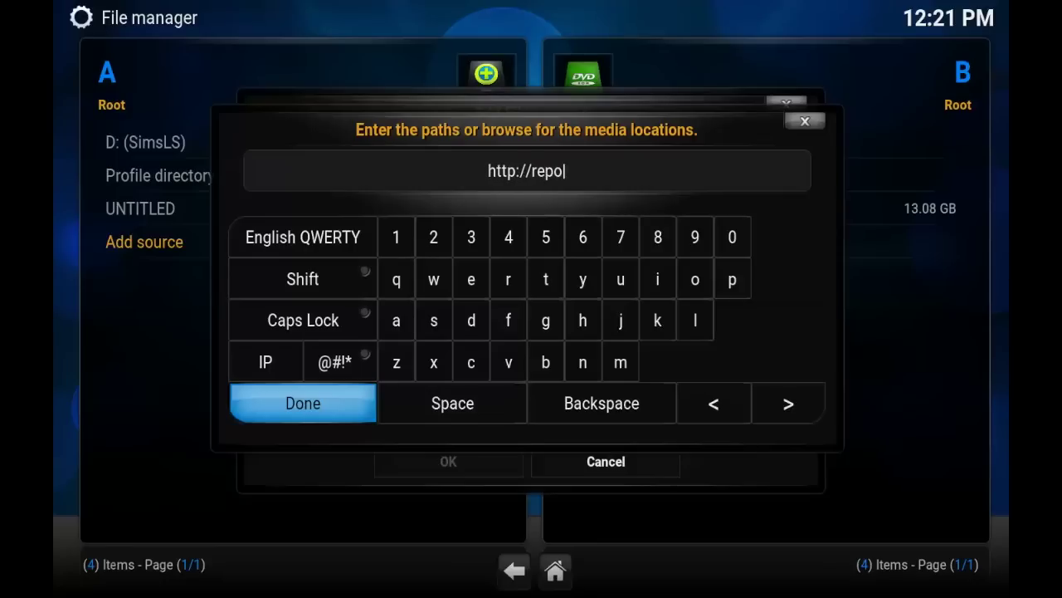
type(".husham")
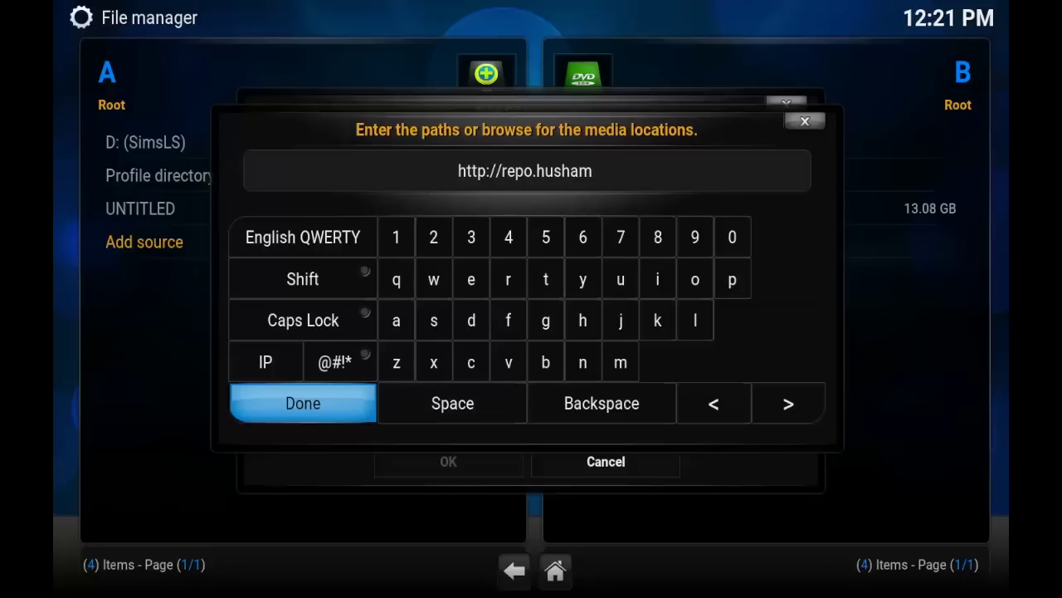
type(".c")
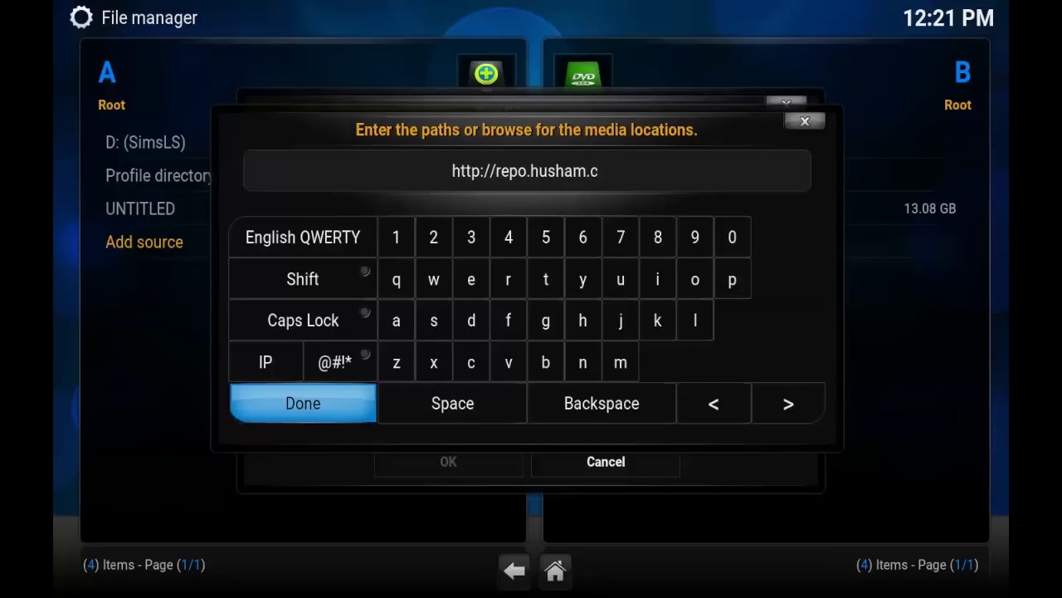
type("om/")
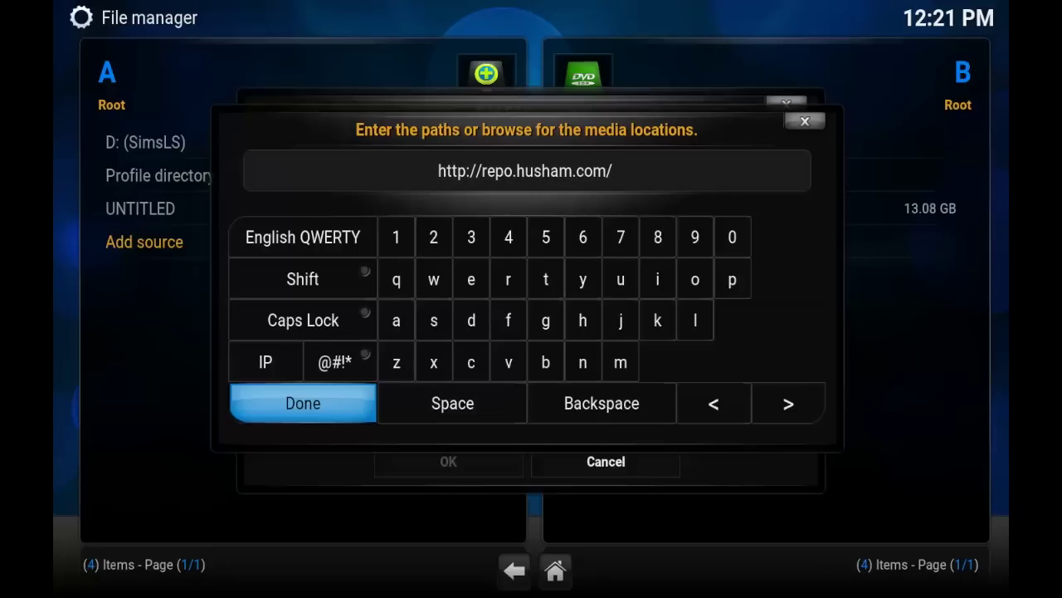
left_click(326, 405)
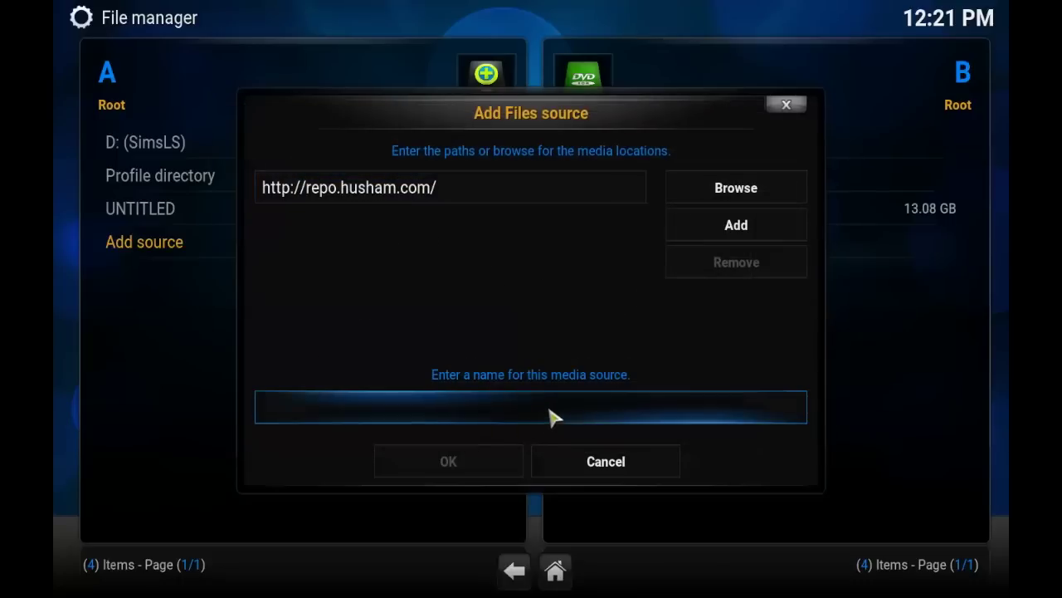
type("Husham")
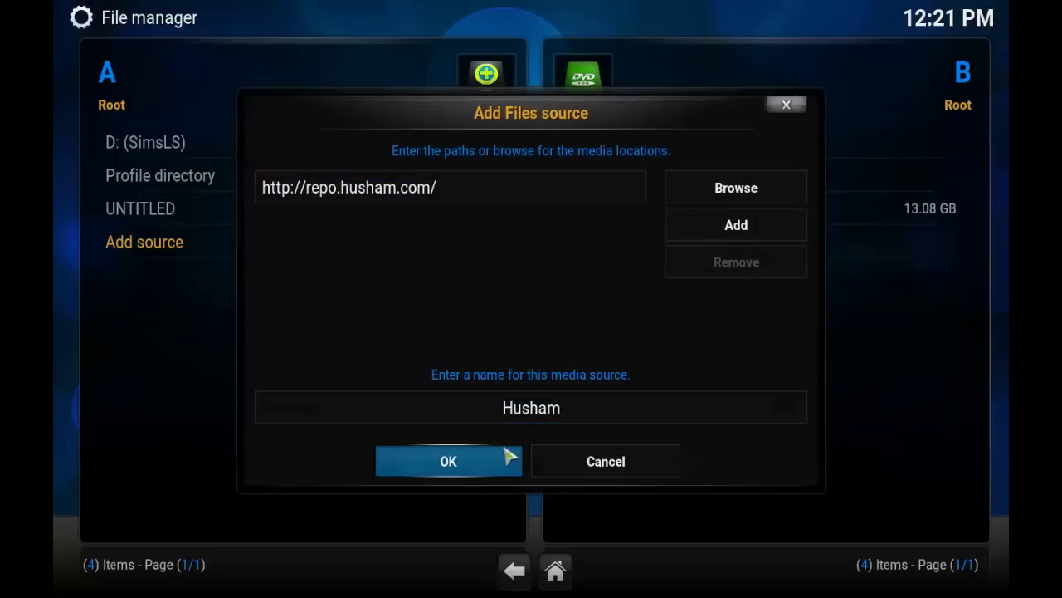
left_click(502, 469)
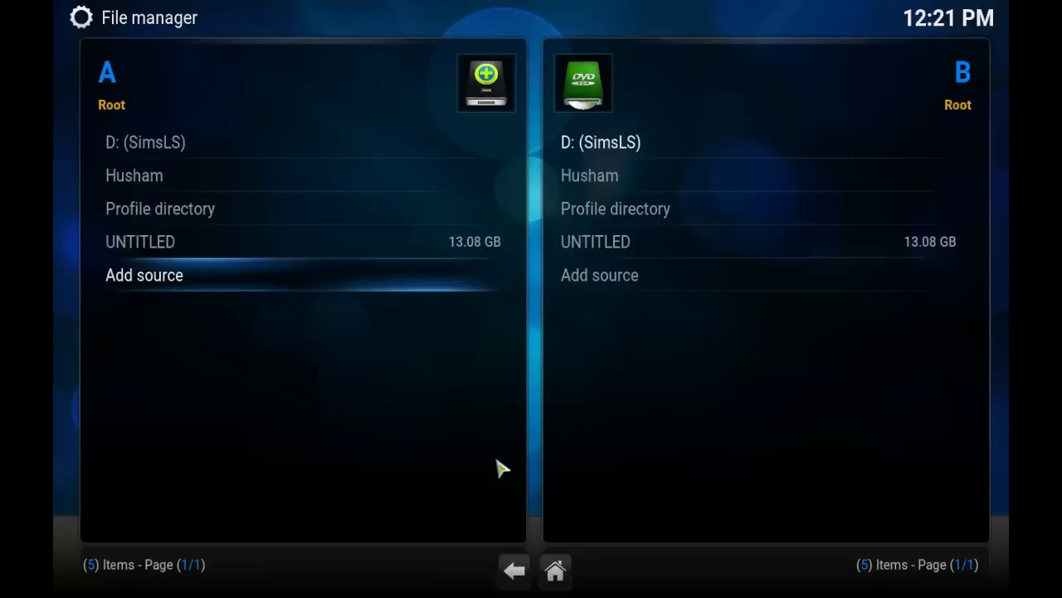
Install the add-on plugin.program.spinztv.zip from the Husham source as a zip file.
left_click(554, 571)
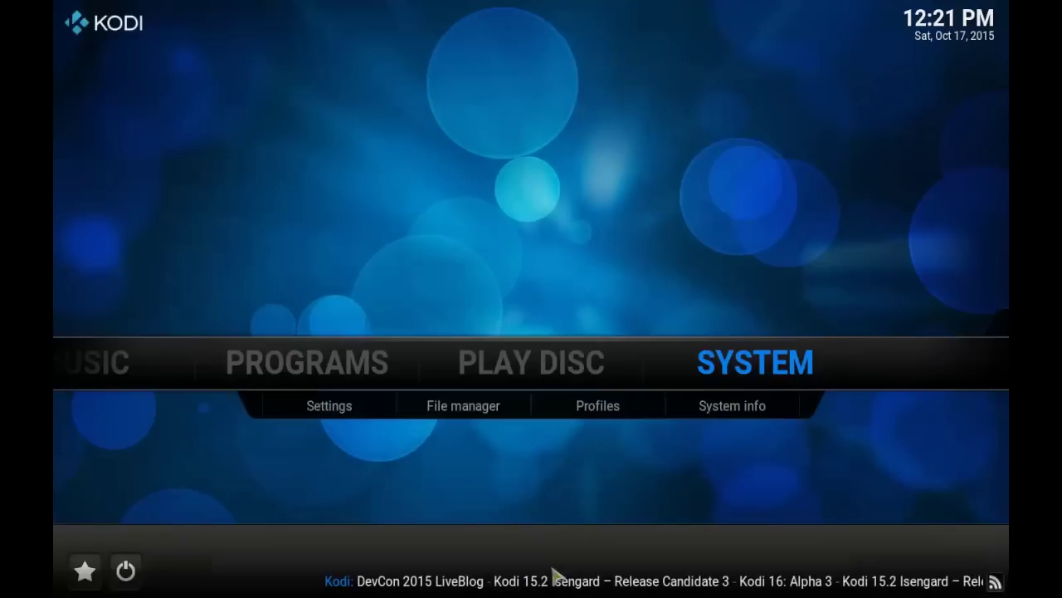
left_click(736, 366)
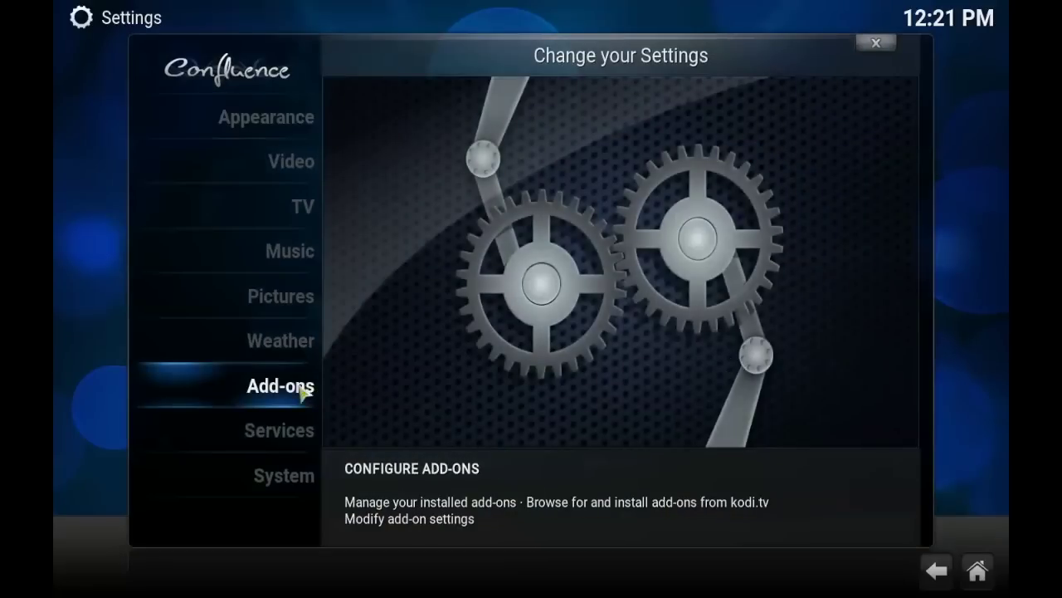
left_click(296, 390)
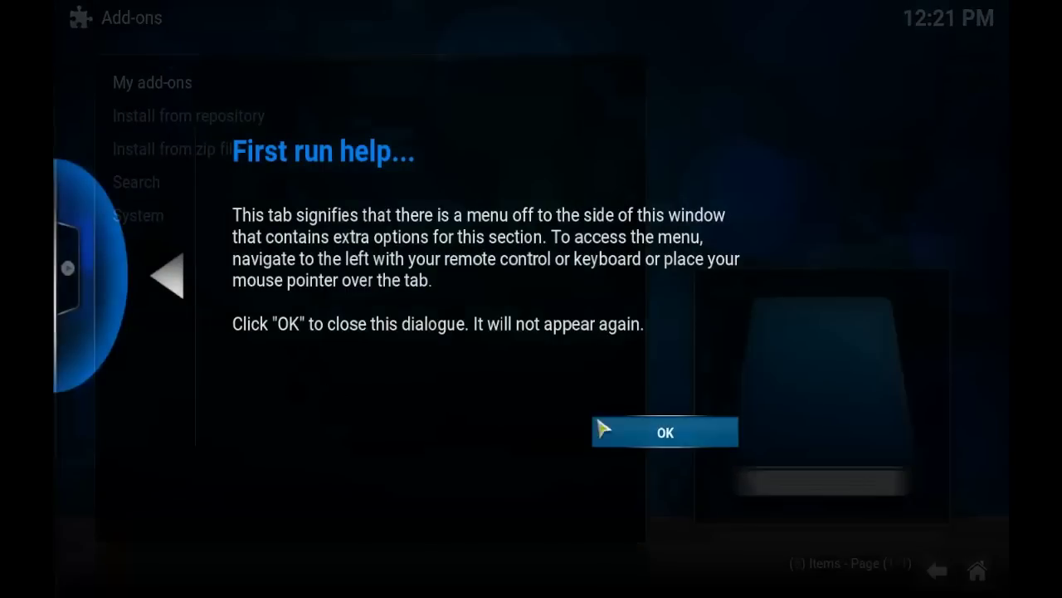
left_click(664, 432)
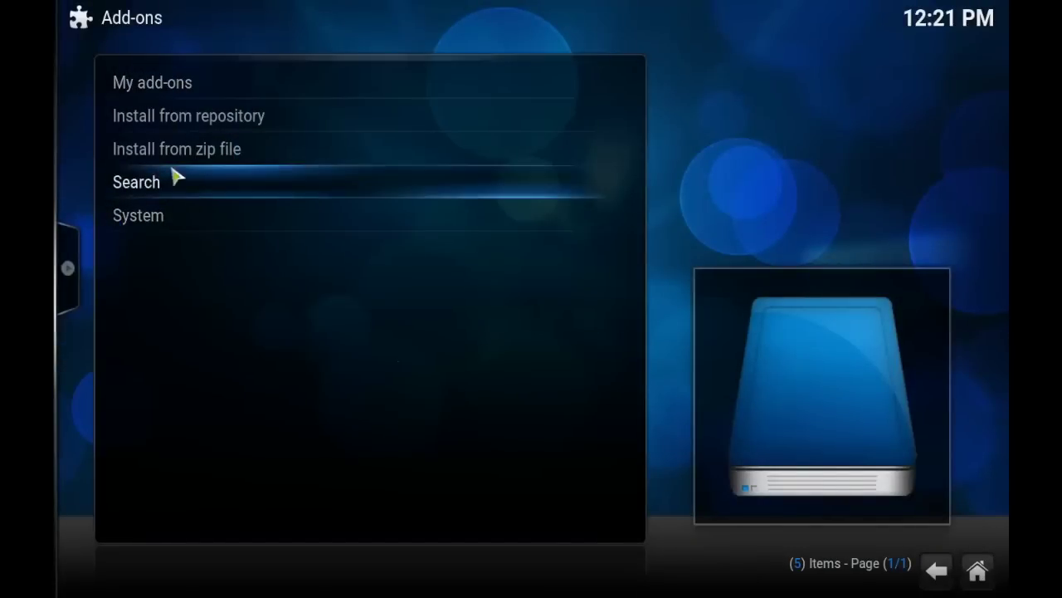
left_click(205, 157)
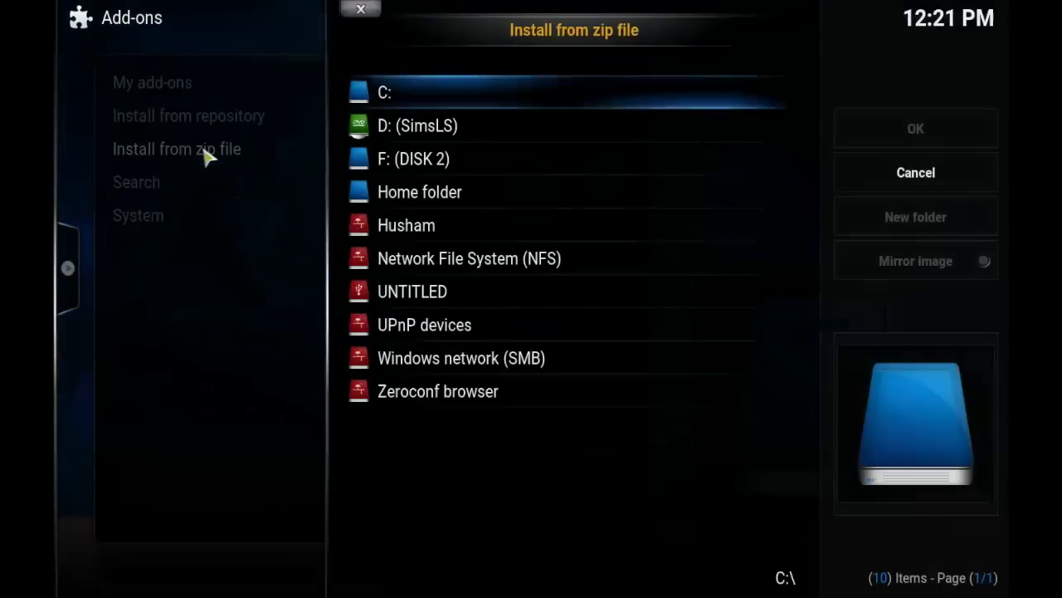
left_click(420, 236)
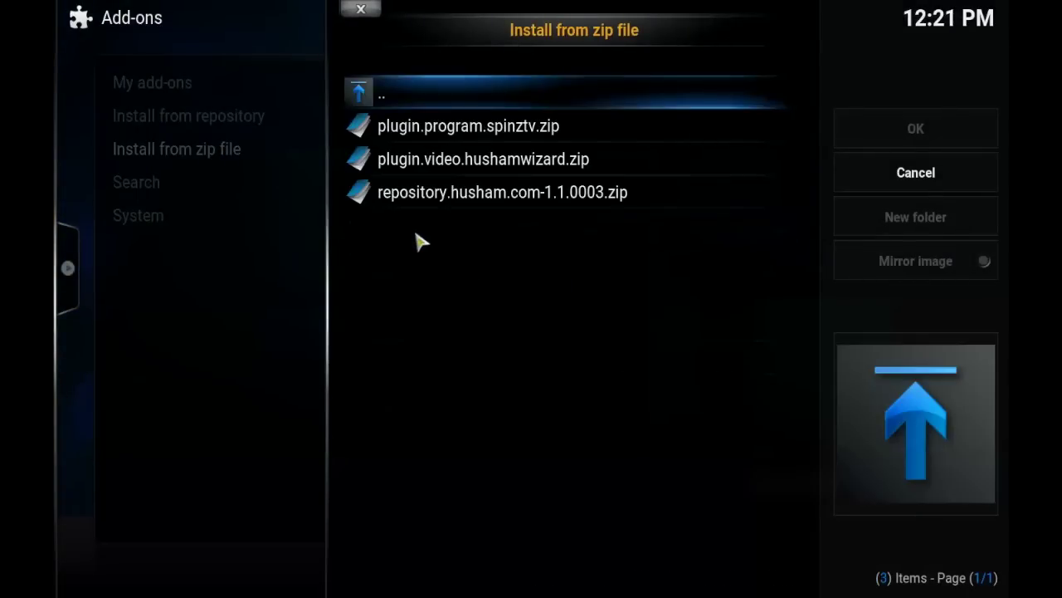
left_click(485, 137)
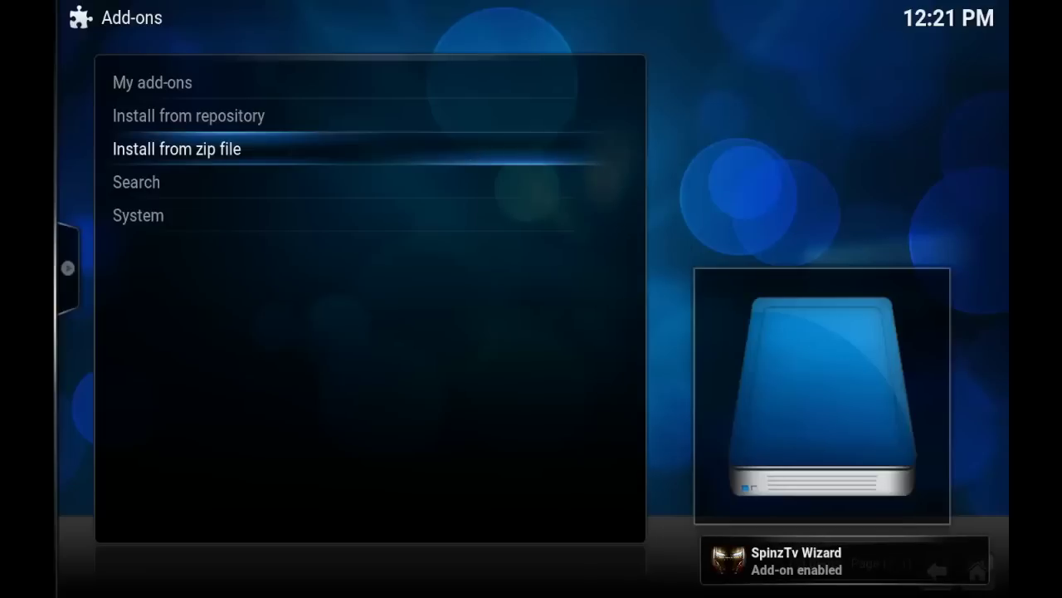
Install the add-on plugin.video.hushamwizard.zip from the Husham source.
left_click(441, 151)
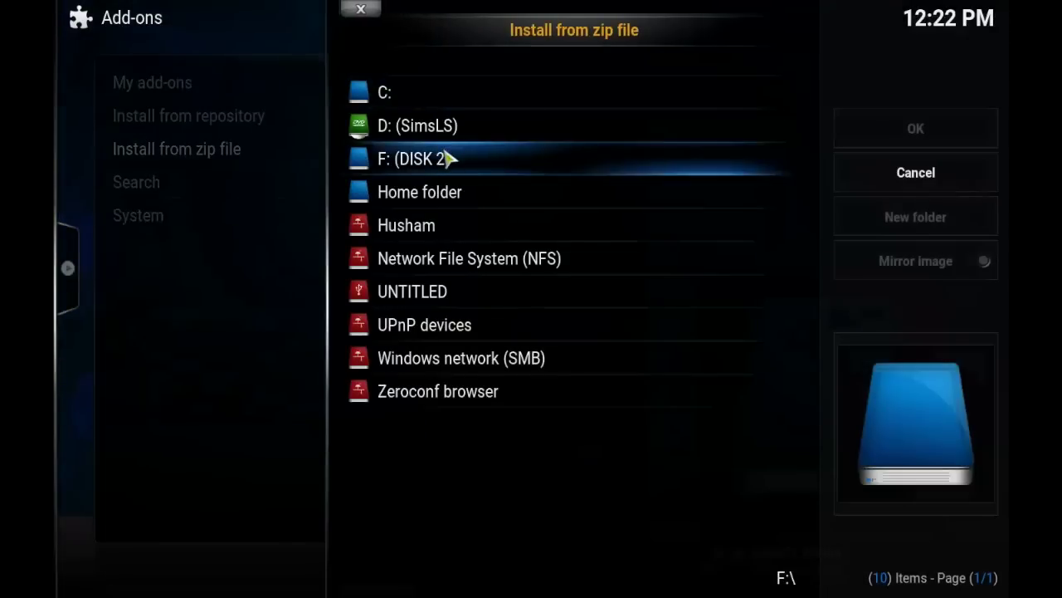
left_click(419, 232)
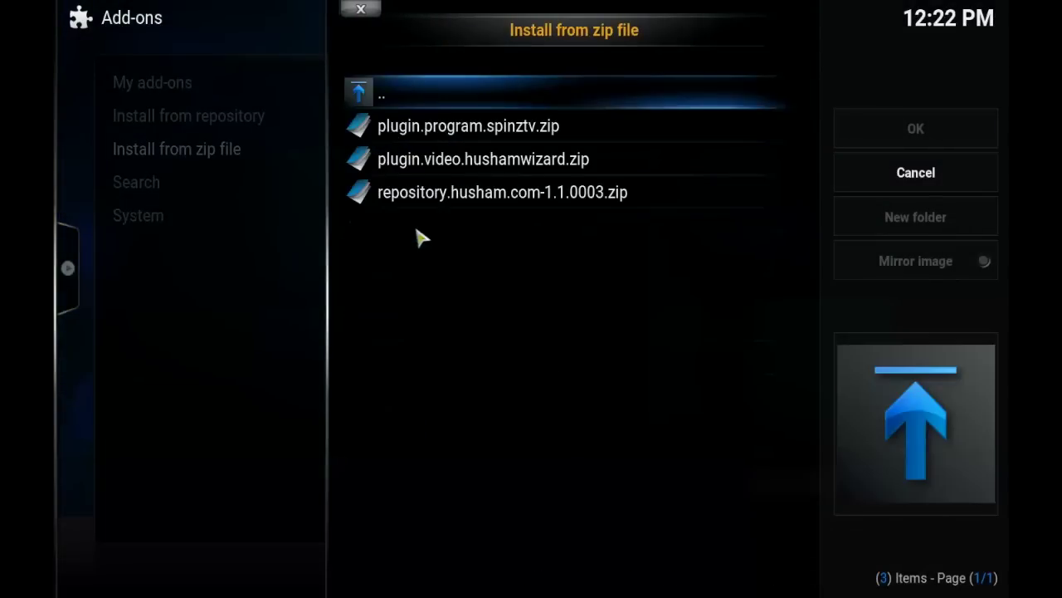
left_click(448, 160)
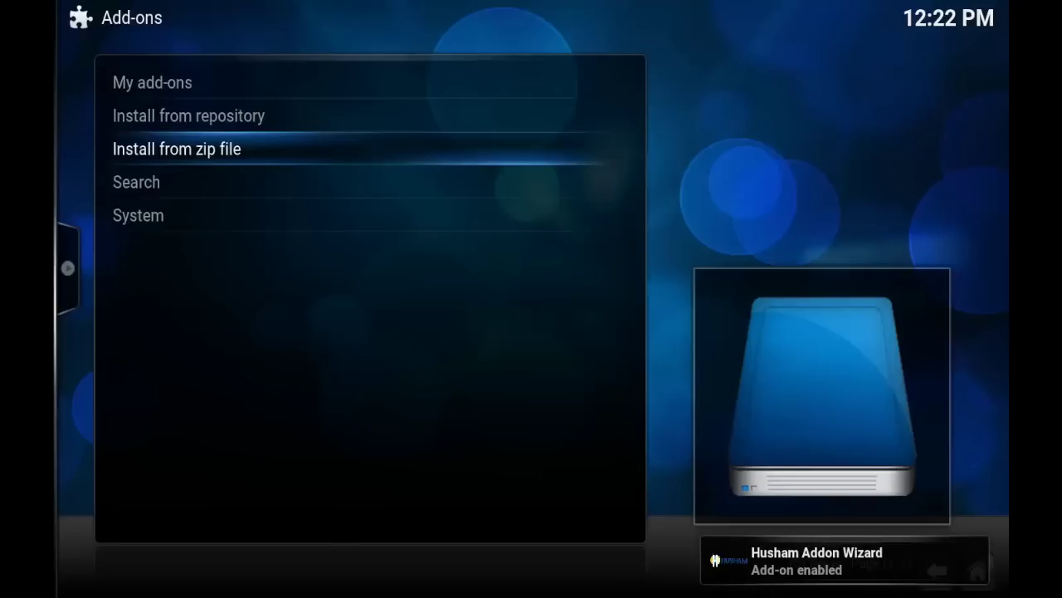
Install the repository repository.husham.com-1.1.0003.zip from the Husham source.
left_click(397, 157)
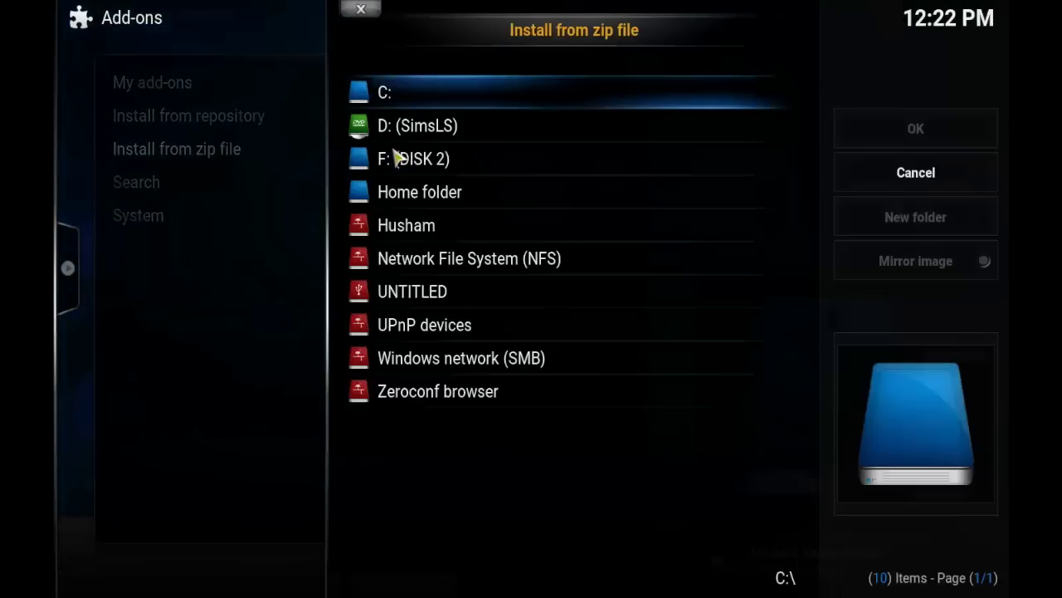
left_click(413, 233)
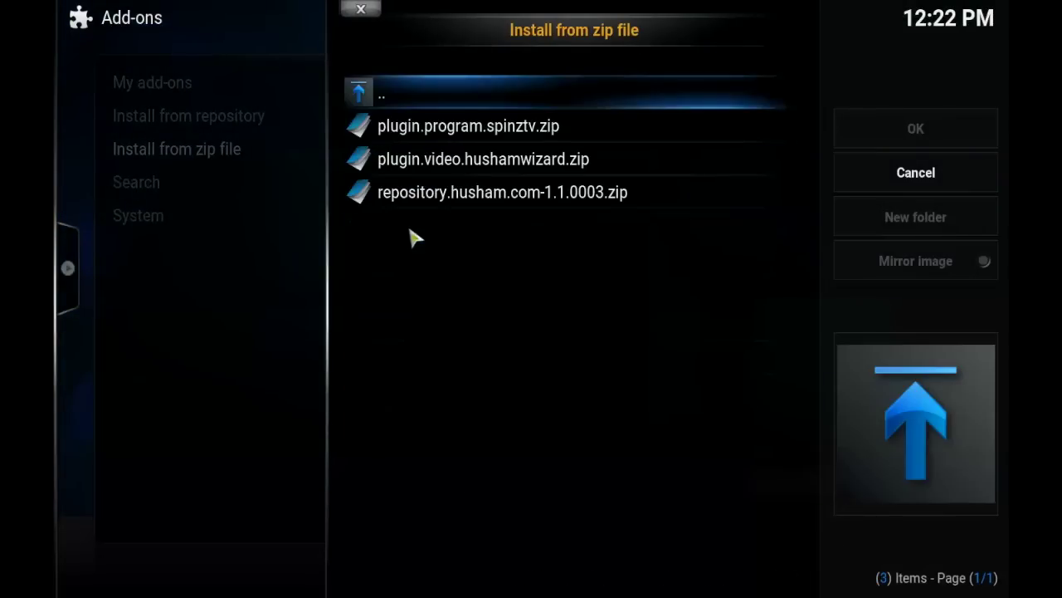
left_click(541, 204)
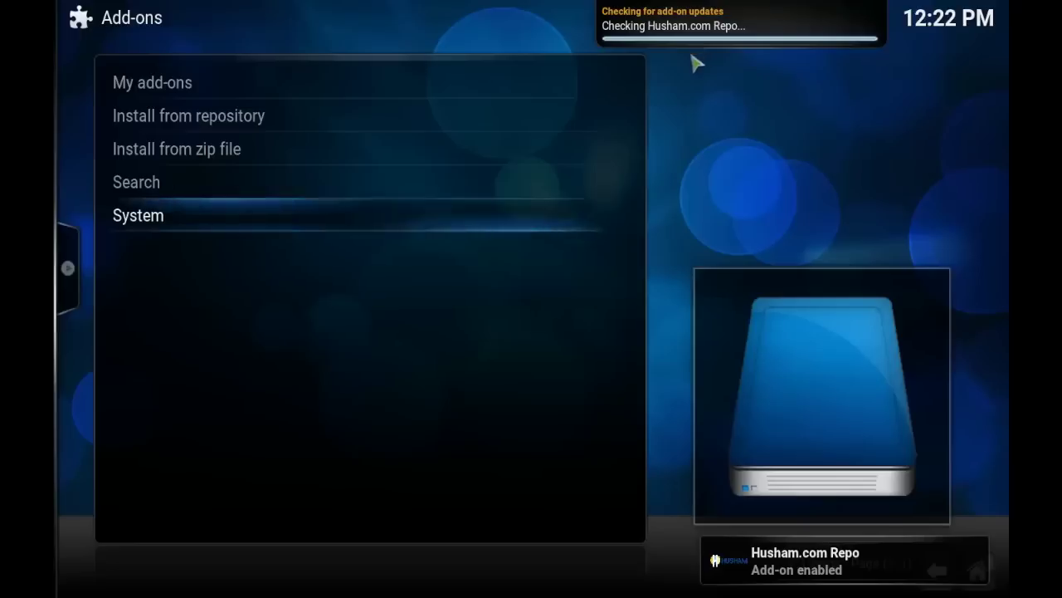
Install the Link1 - 0.8.4 Husham.com build through the Husham Addon Wizard video add-on and accept the force close.
left_click(977, 573)
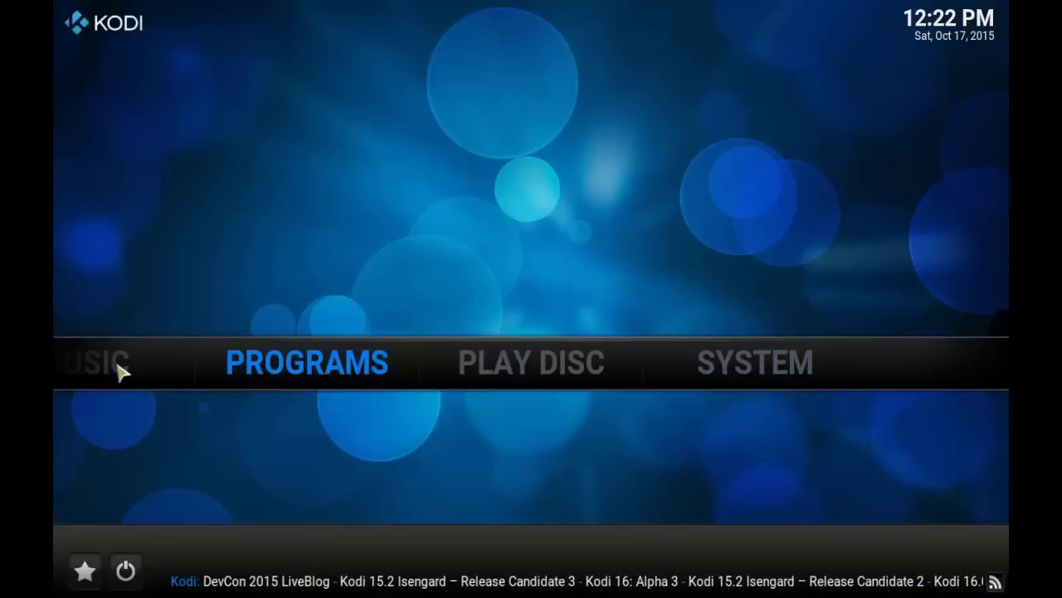
mouse_move(531, 360)
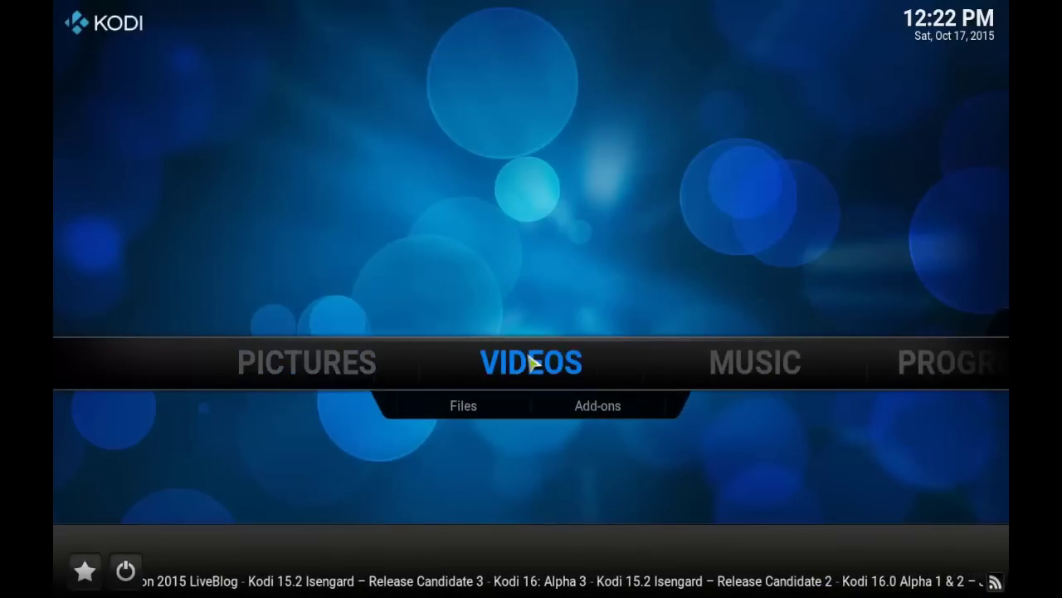
left_click(599, 406)
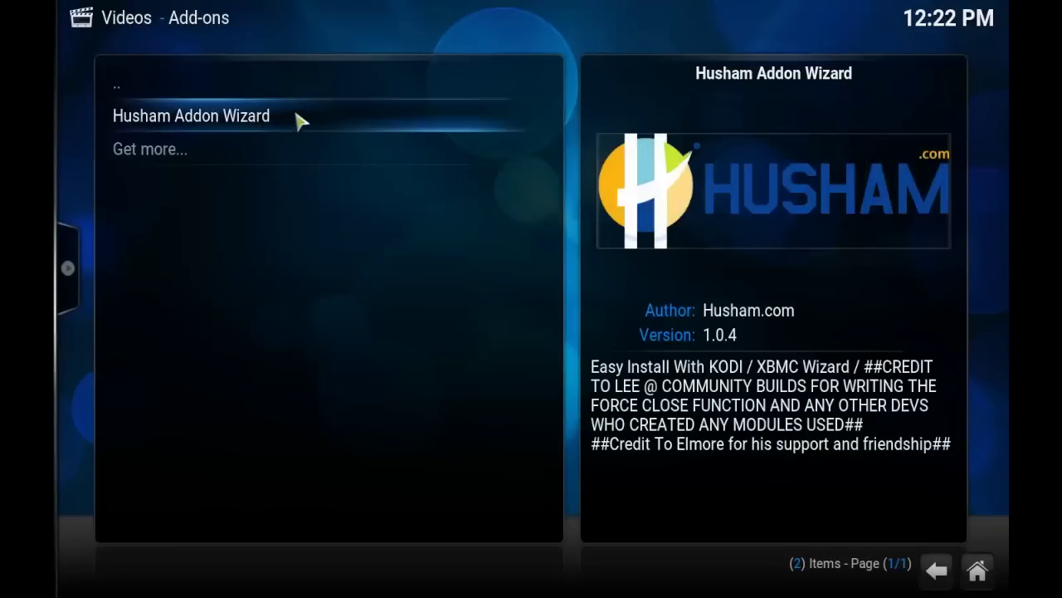
left_click(300, 121)
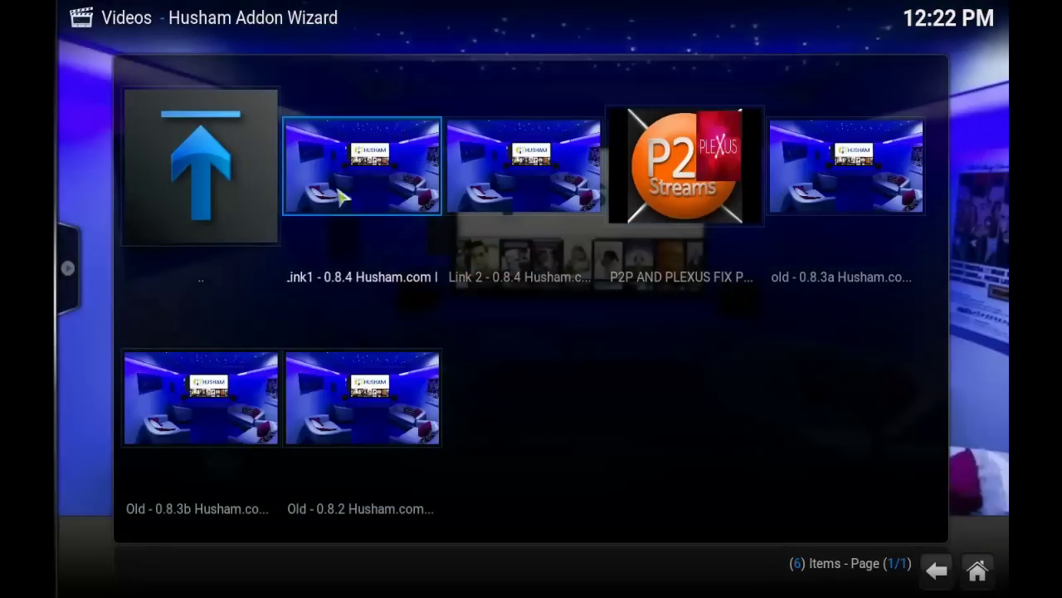
left_click(368, 206)
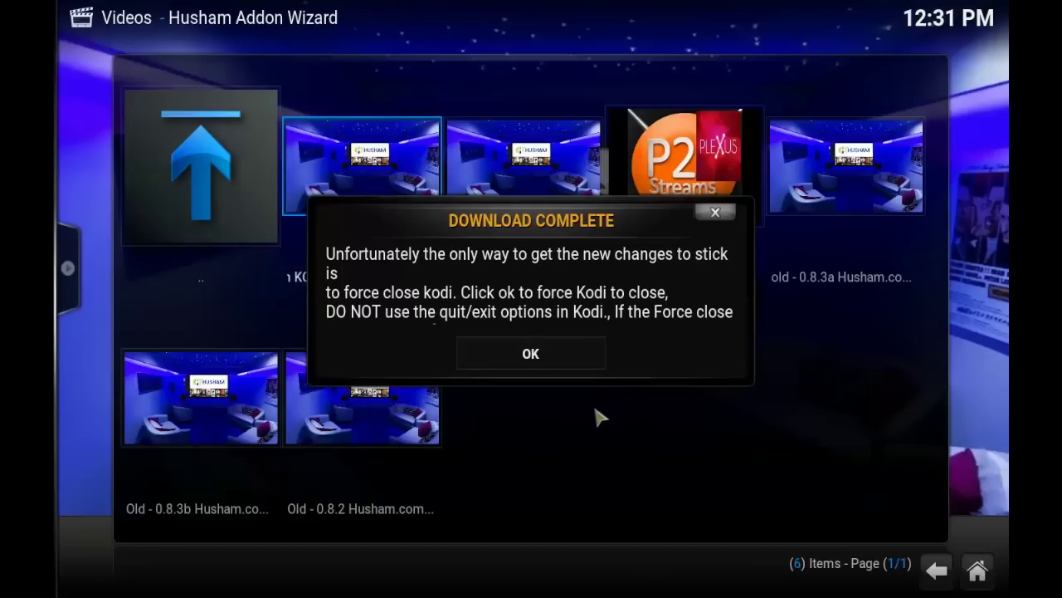
left_click(561, 365)
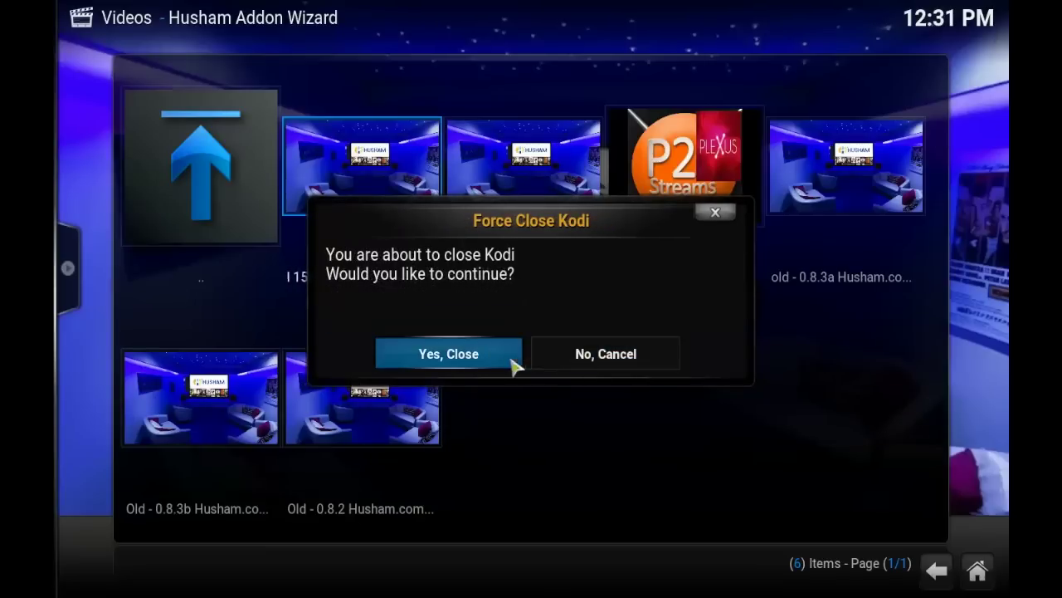
left_click(462, 368)
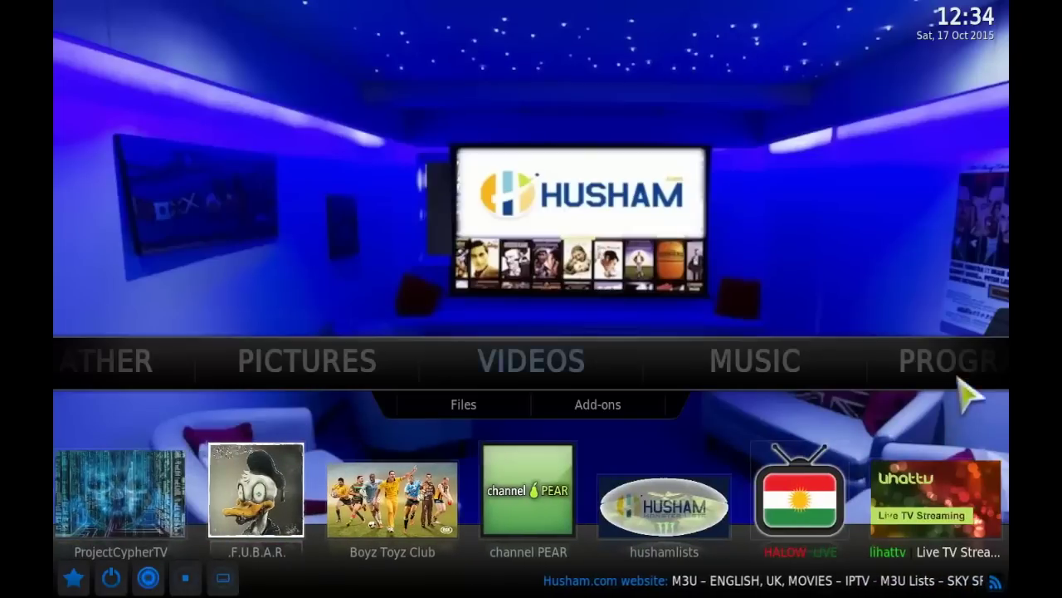
Examine the home screen's program and music shortcuts, then review the full list of installed video add-ons through to its end.
mouse_move(562, 369)
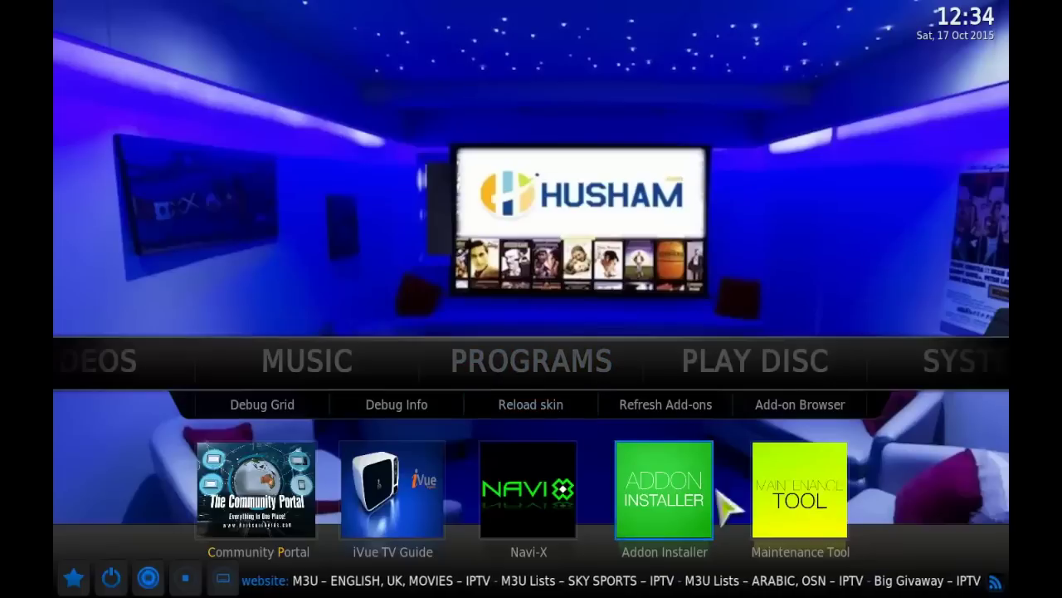
mouse_move(220, 371)
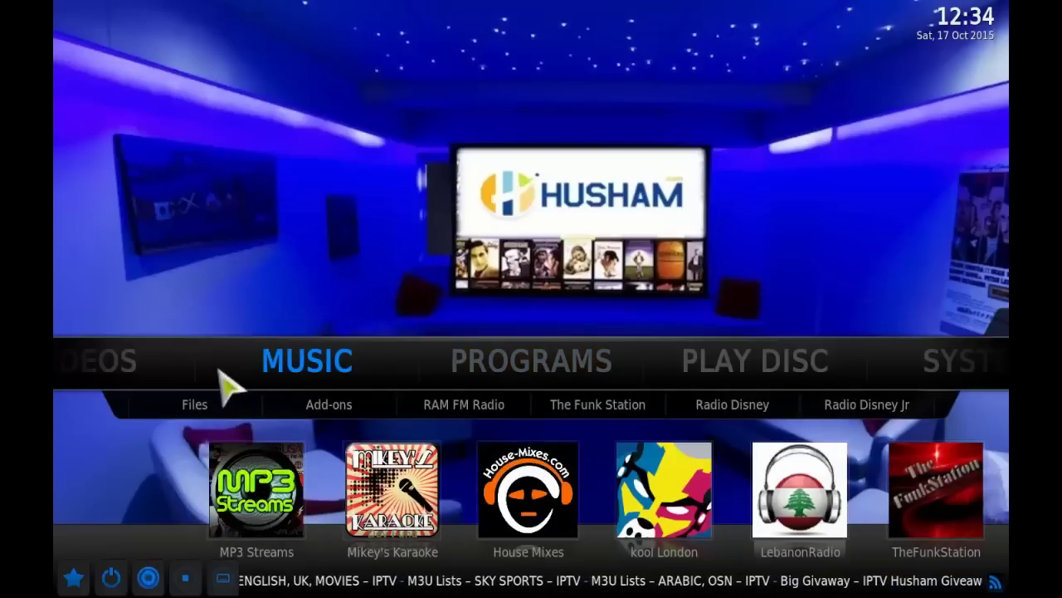
mouse_move(105, 373)
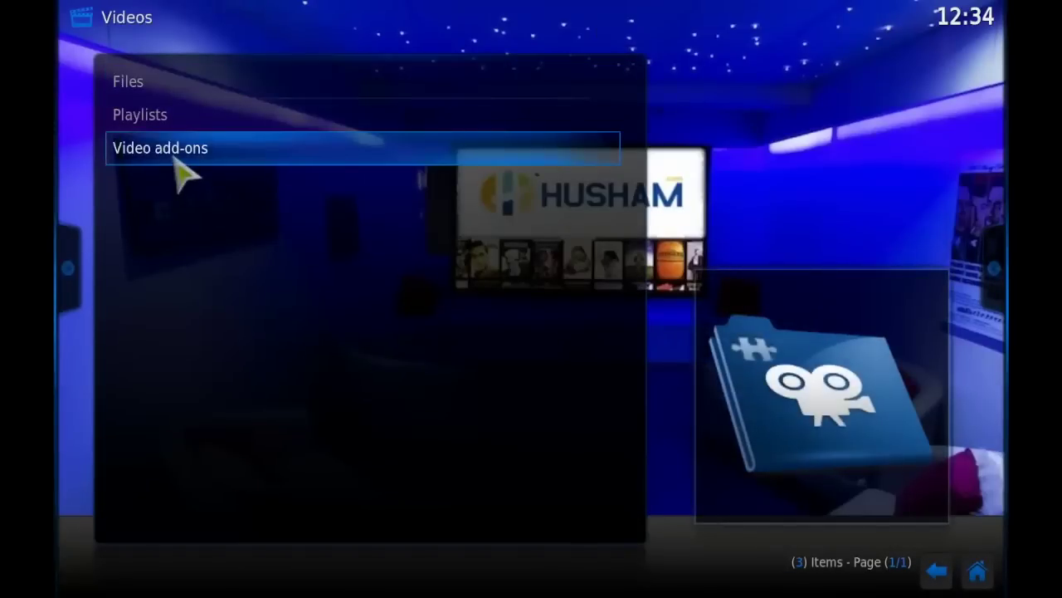
left_click(175, 159)
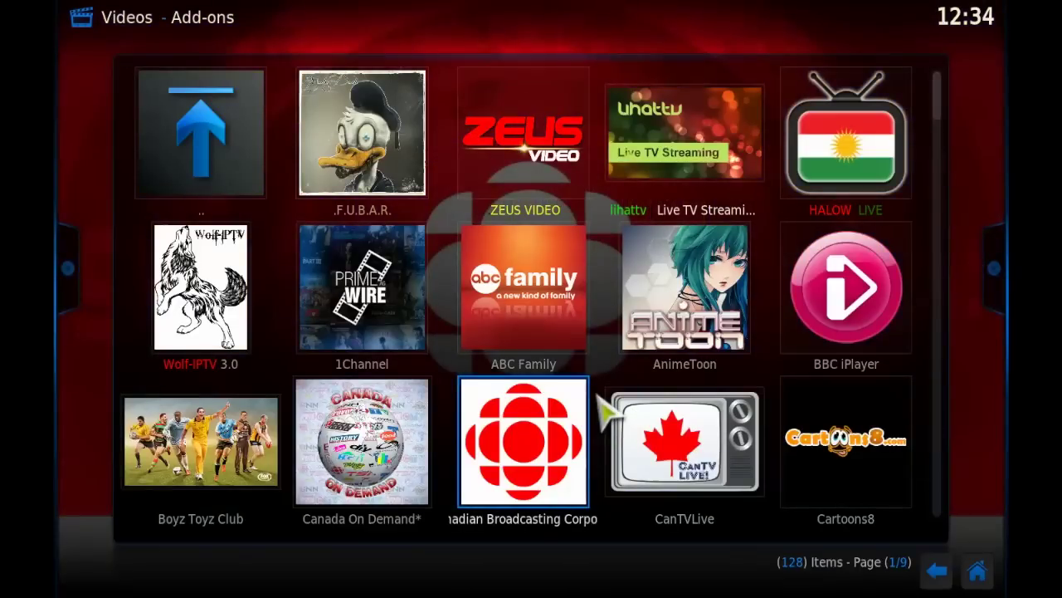
scroll(600, 397, "down", 1)
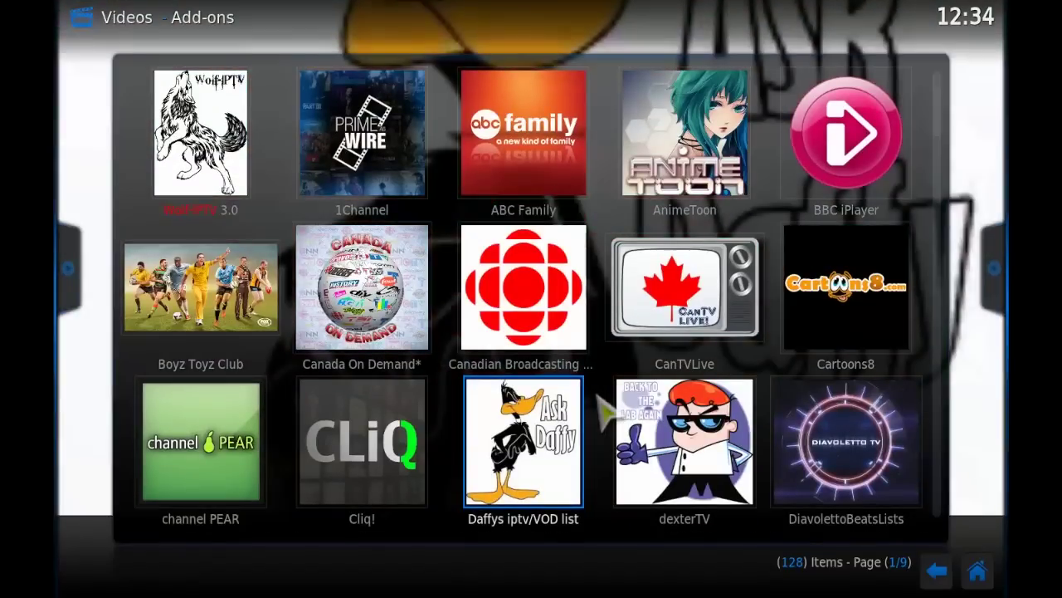
scroll(600, 407, "down", 1)
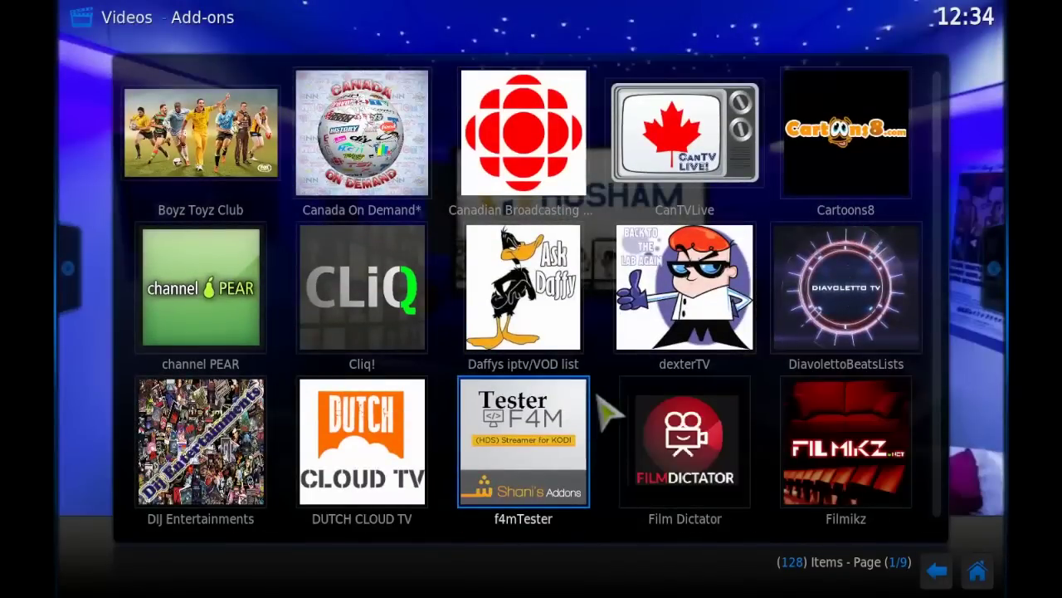
scroll(608, 413, "down", 1)
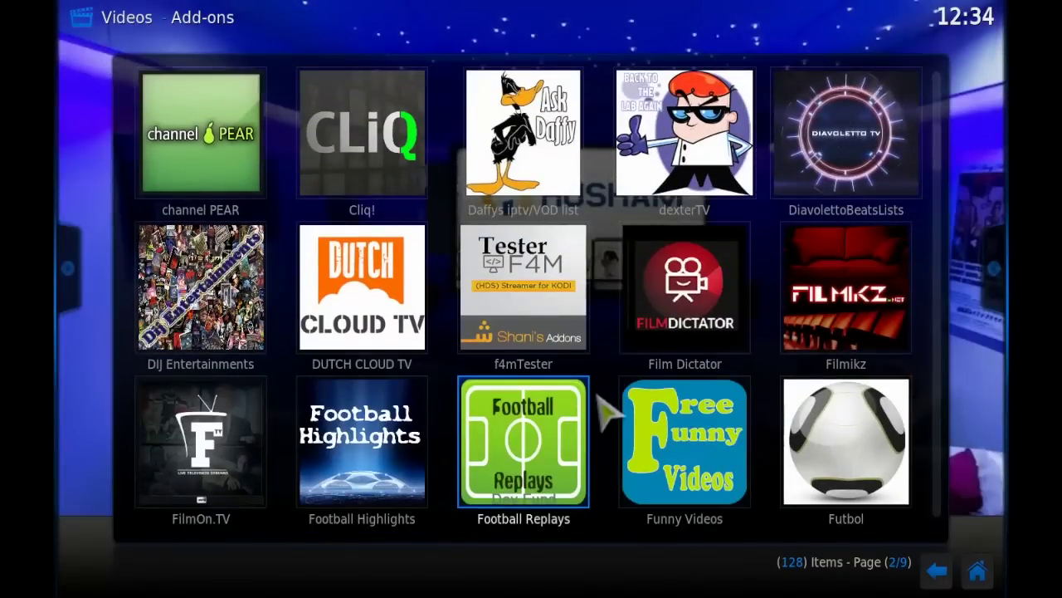
scroll(600, 399, "down", 1)
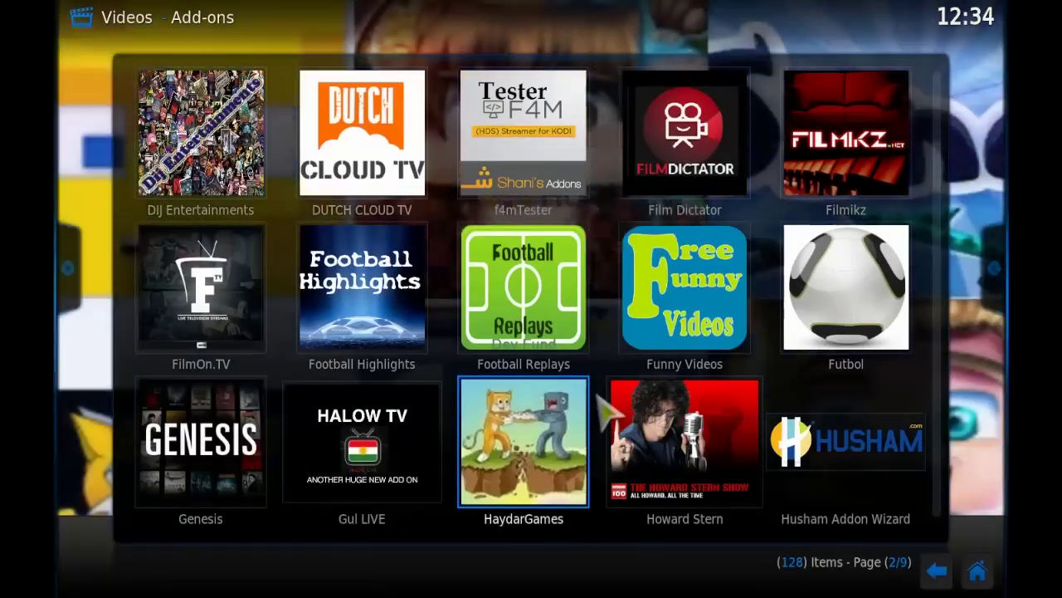
scroll(599, 407, "down", 1)
scroll(608, 413, "down", 1)
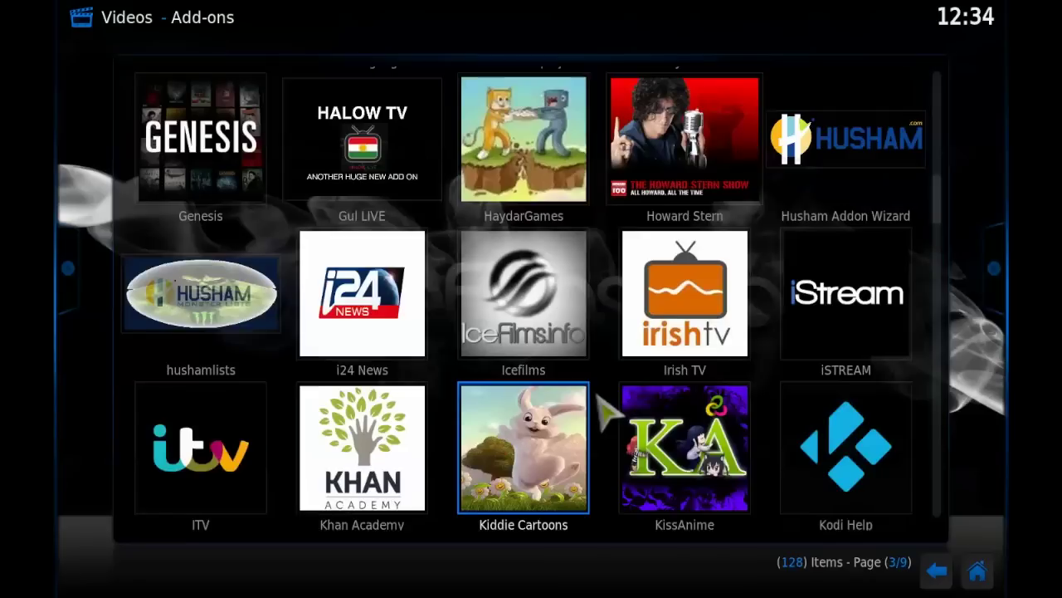
scroll(609, 412, "down", 1)
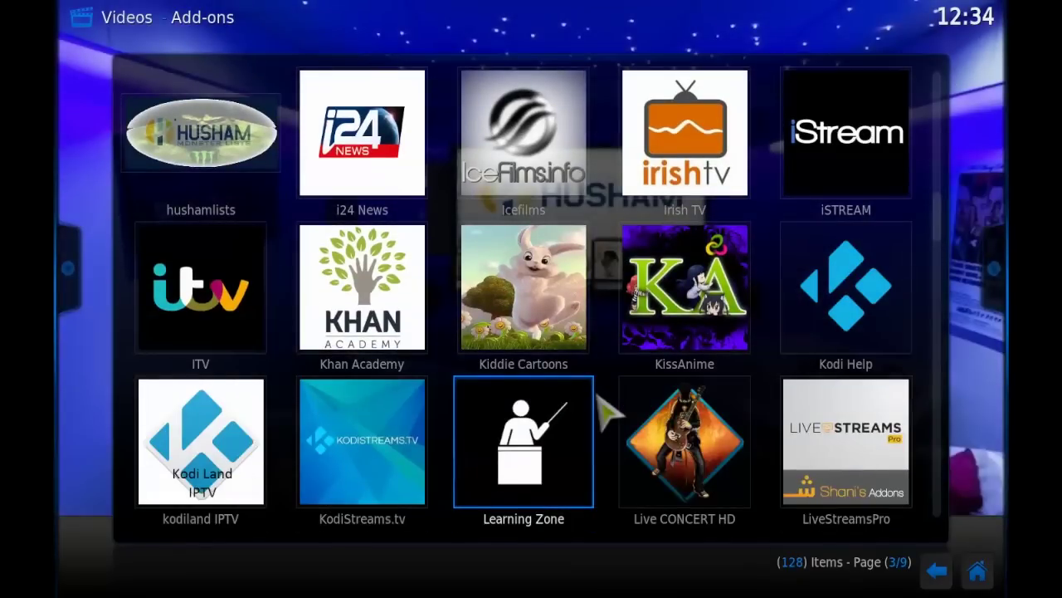
scroll(608, 413, "down", 1)
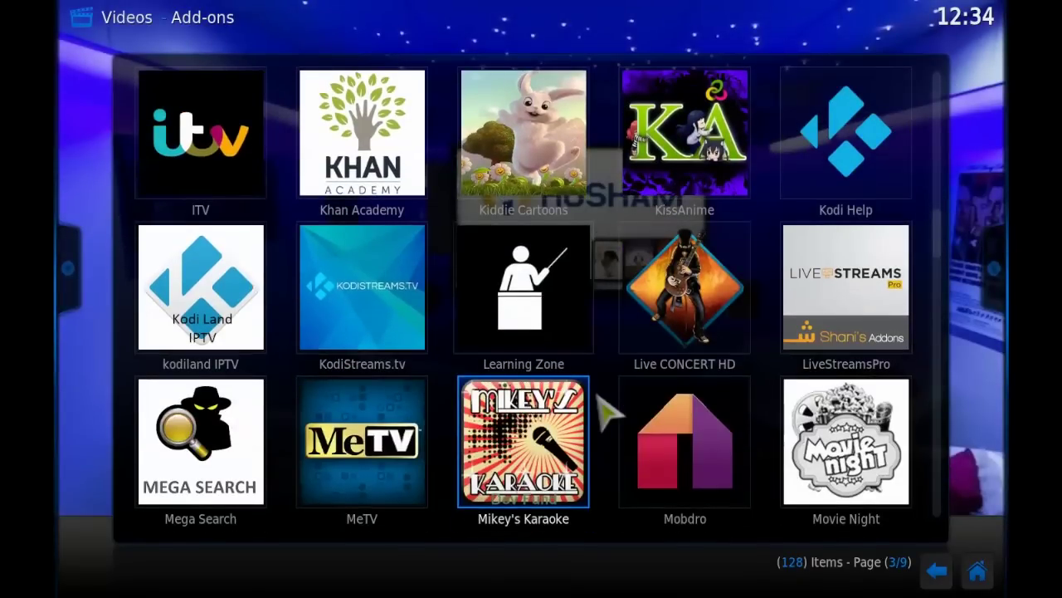
scroll(608, 412, "down", 1)
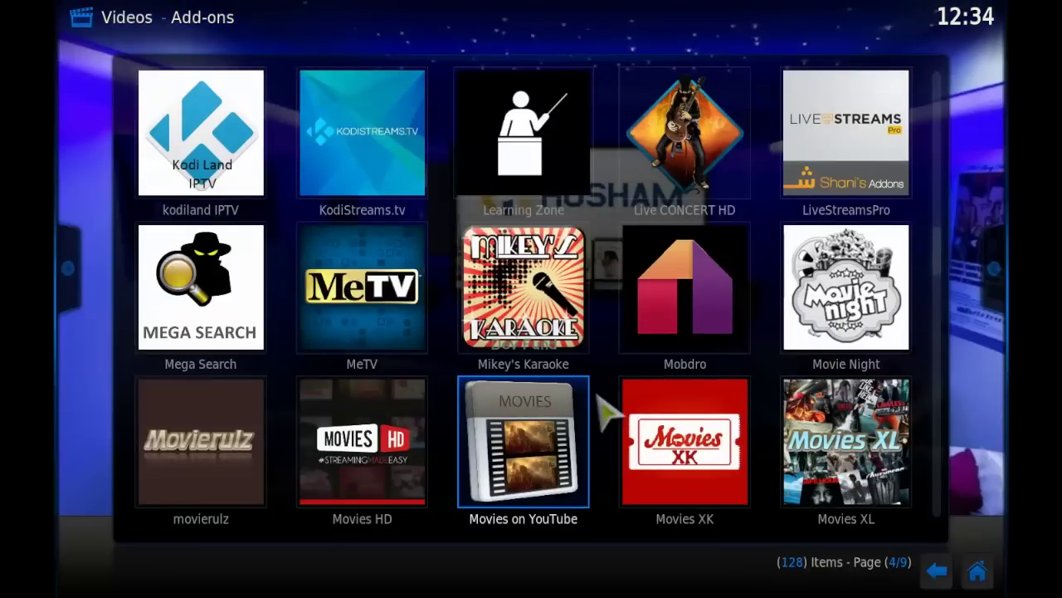
scroll(608, 412, "down", 1)
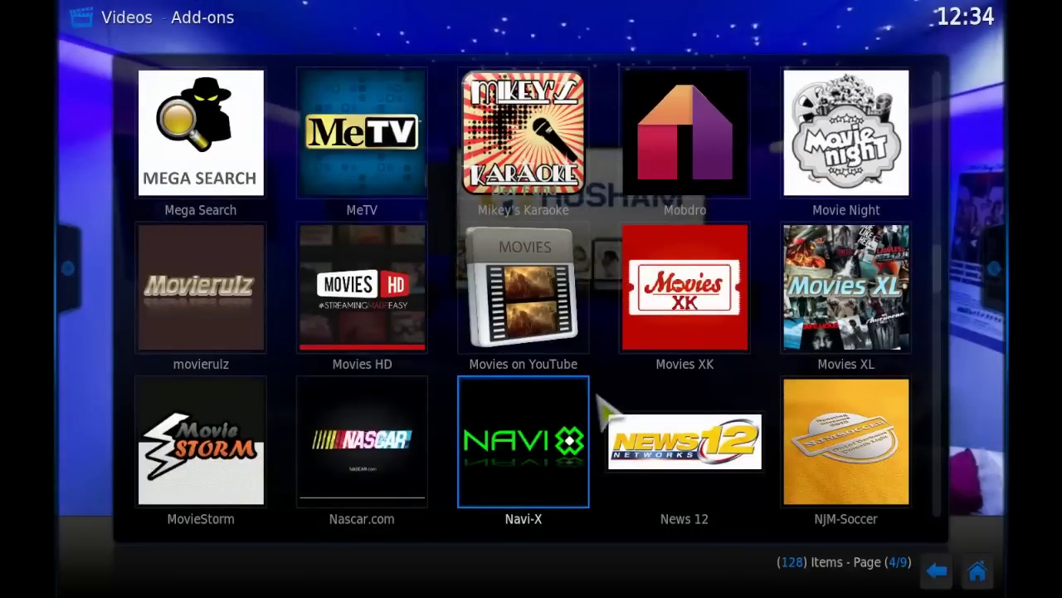
scroll(608, 412, "down", 1)
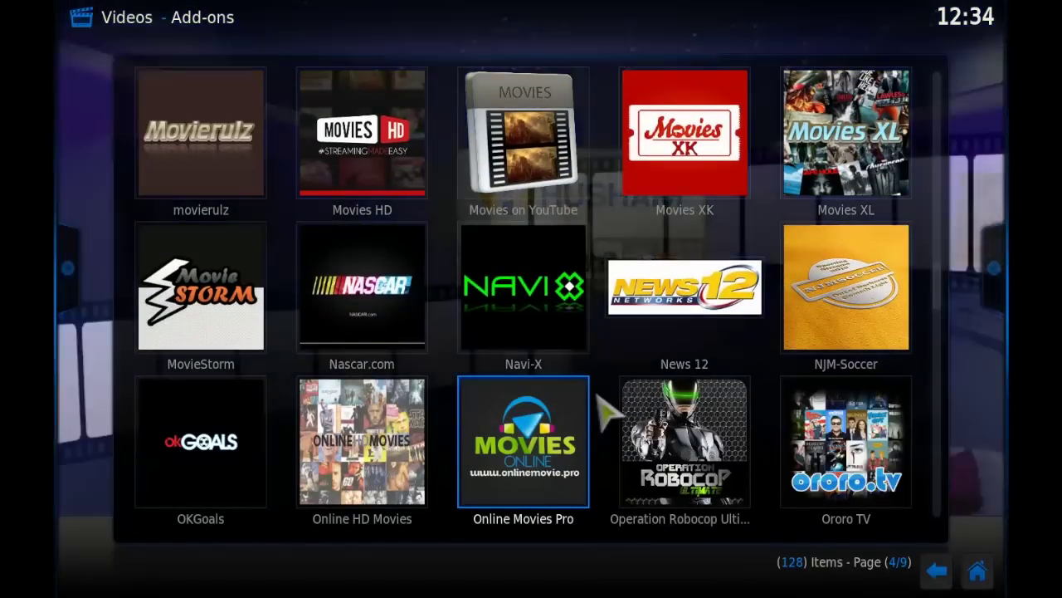
scroll(608, 412, "down", 1)
scroll(608, 413, "down", 1)
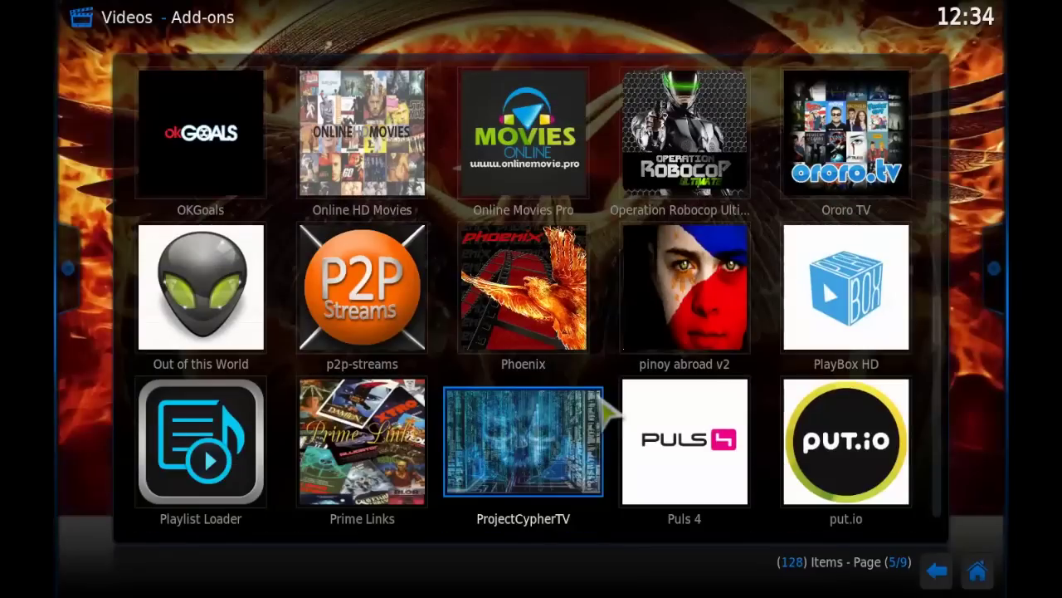
scroll(608, 413, "down", 1)
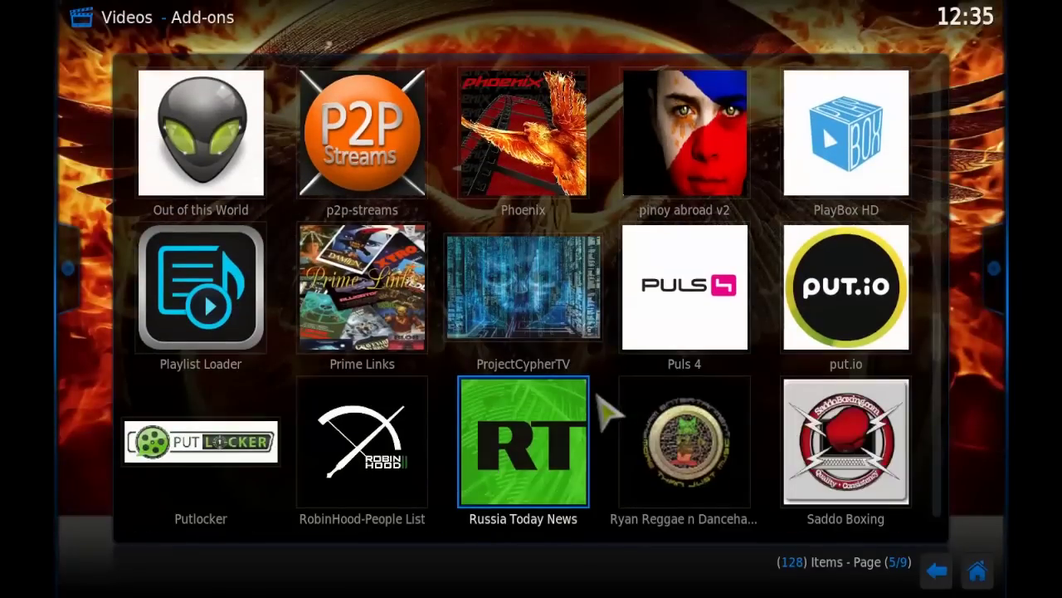
scroll(608, 412, "down", 1)
scroll(608, 413, "down", 1)
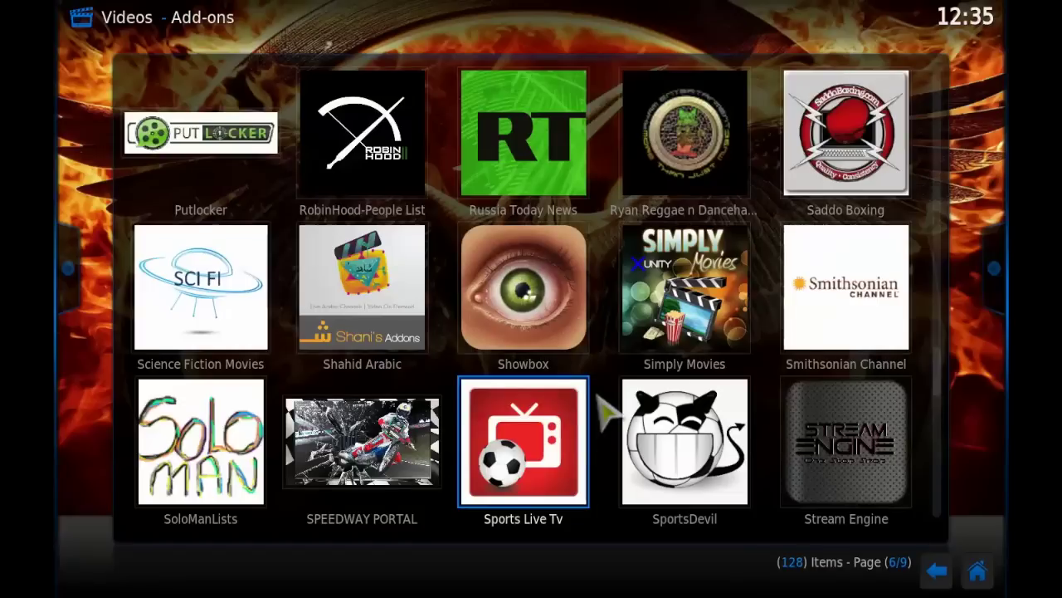
scroll(608, 413, "down", 1)
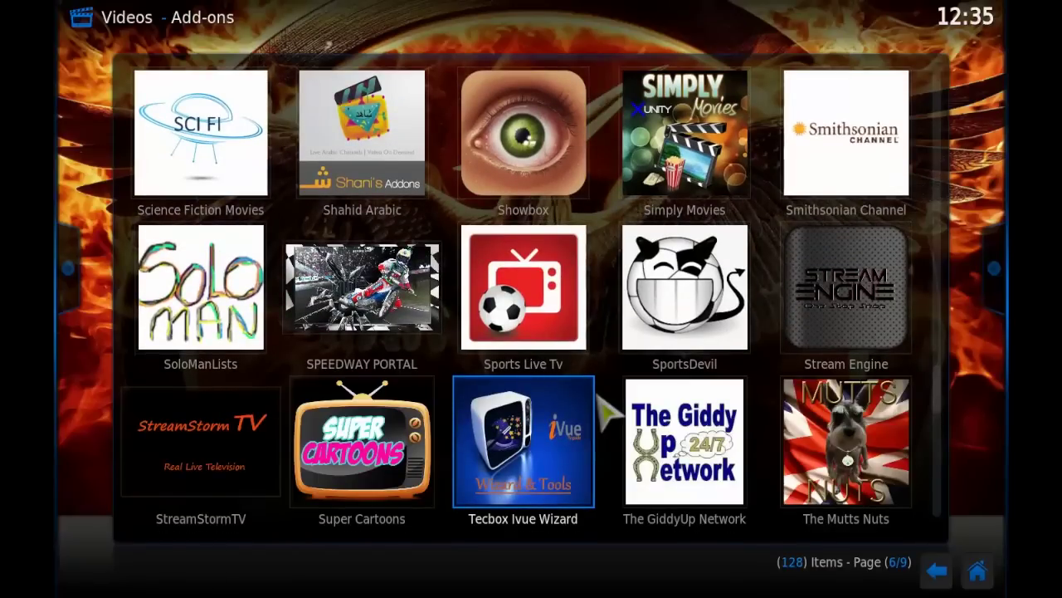
scroll(608, 412, "down", 1)
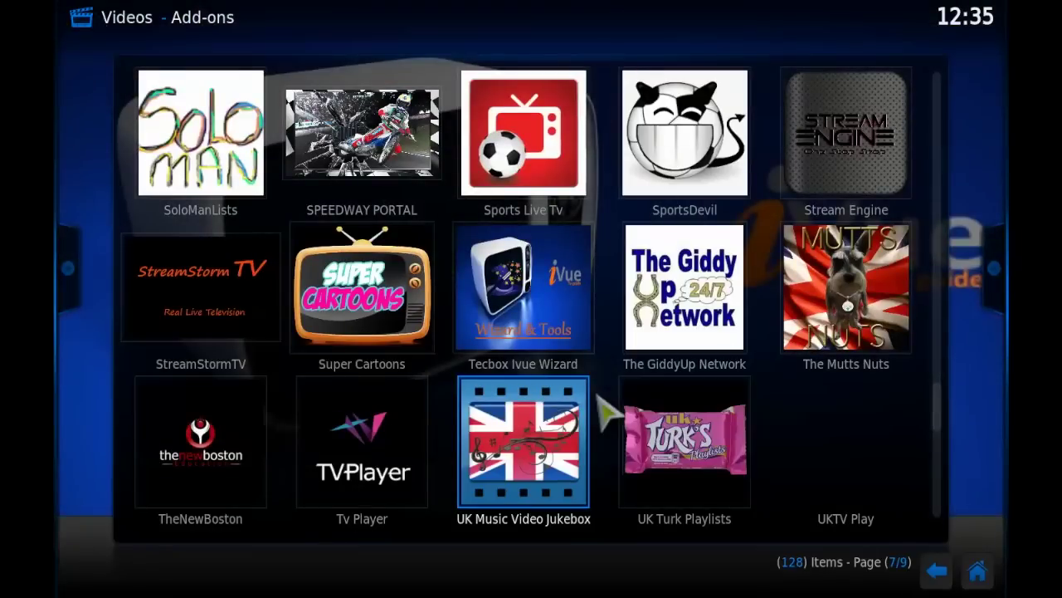
scroll(608, 413, "down", 1)
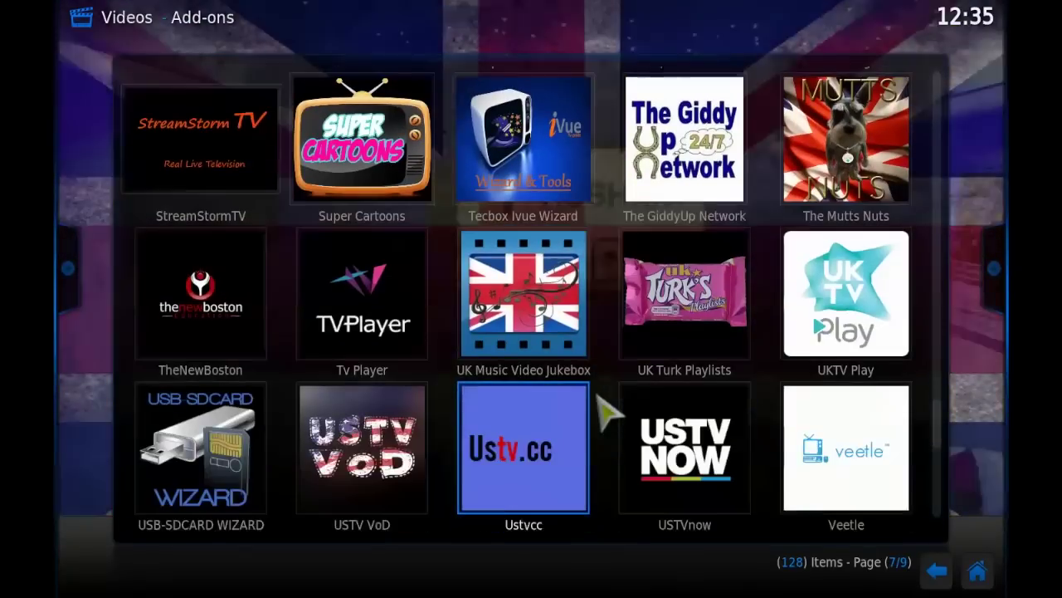
scroll(608, 412, "down", 1)
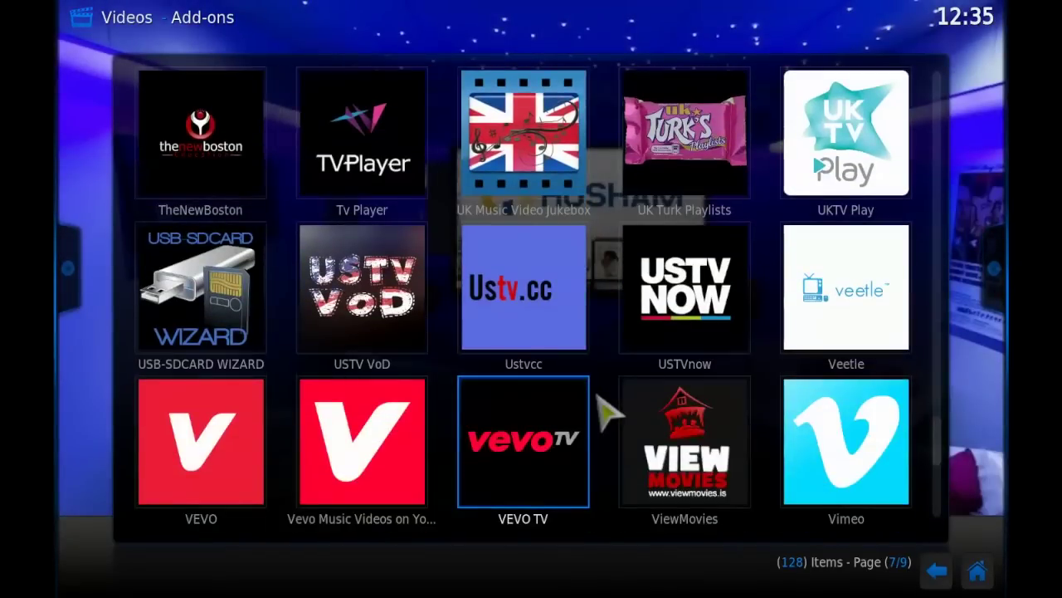
scroll(609, 413, "down", 1)
scroll(609, 412, "down", 2)
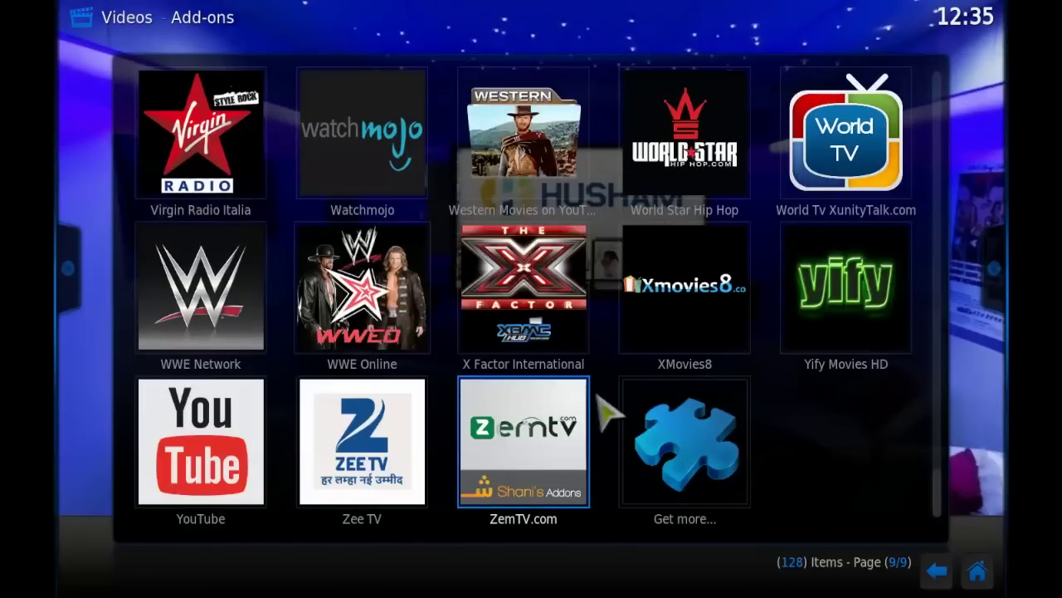
Return to the home screen and open the power options.
left_click(977, 571)
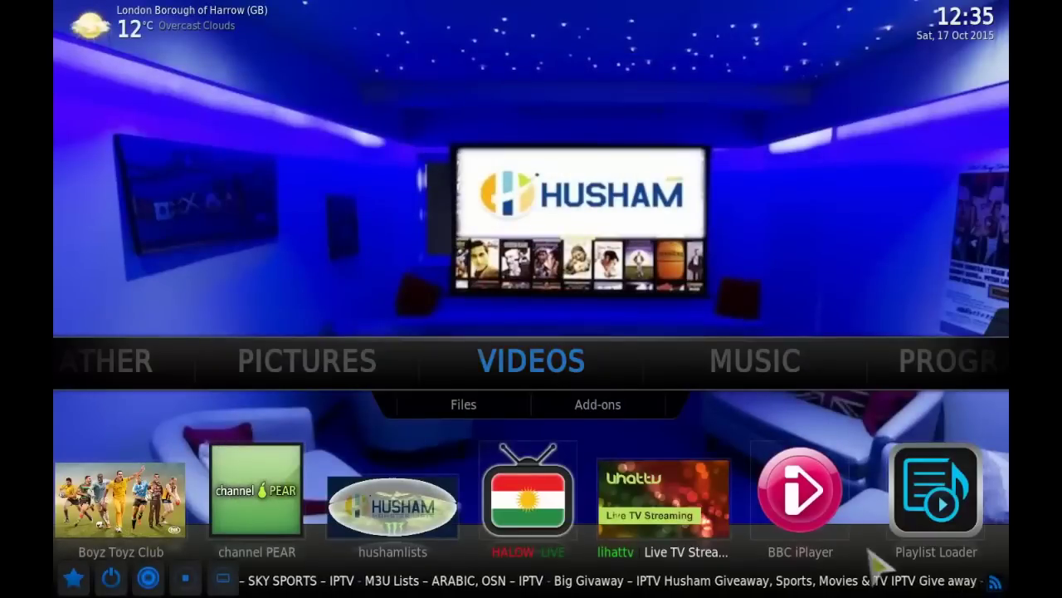
left_click(122, 572)
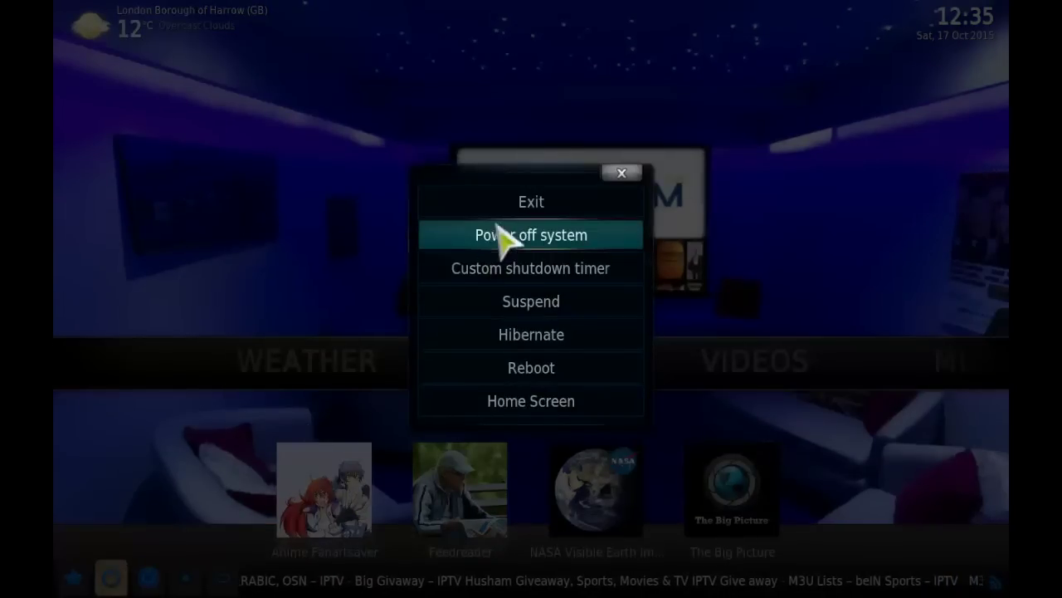